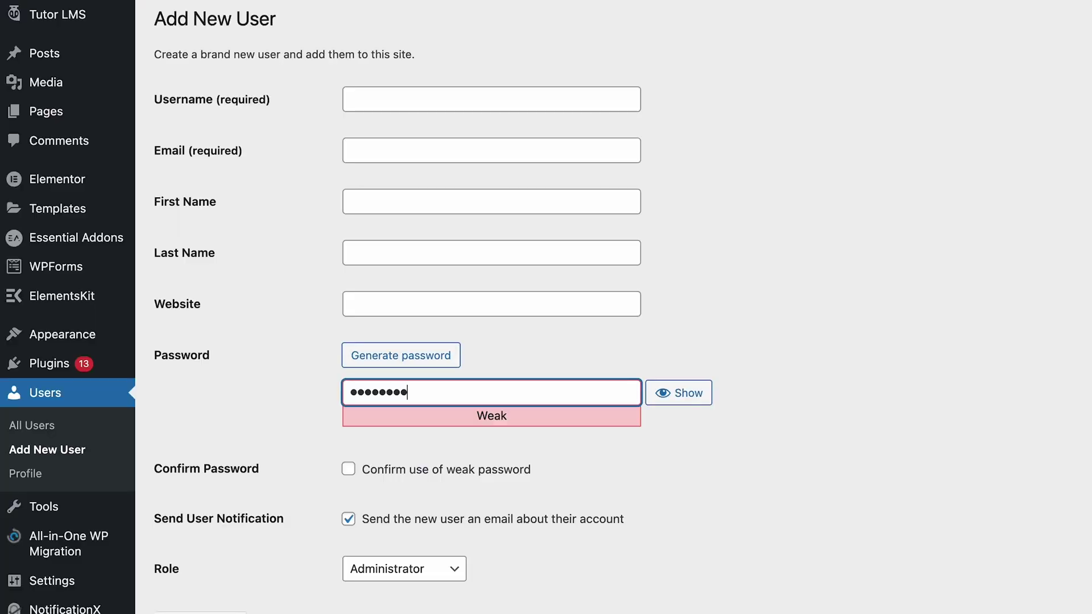
Clear the weak new-user password and replace it with a generated strong one
type("•••")
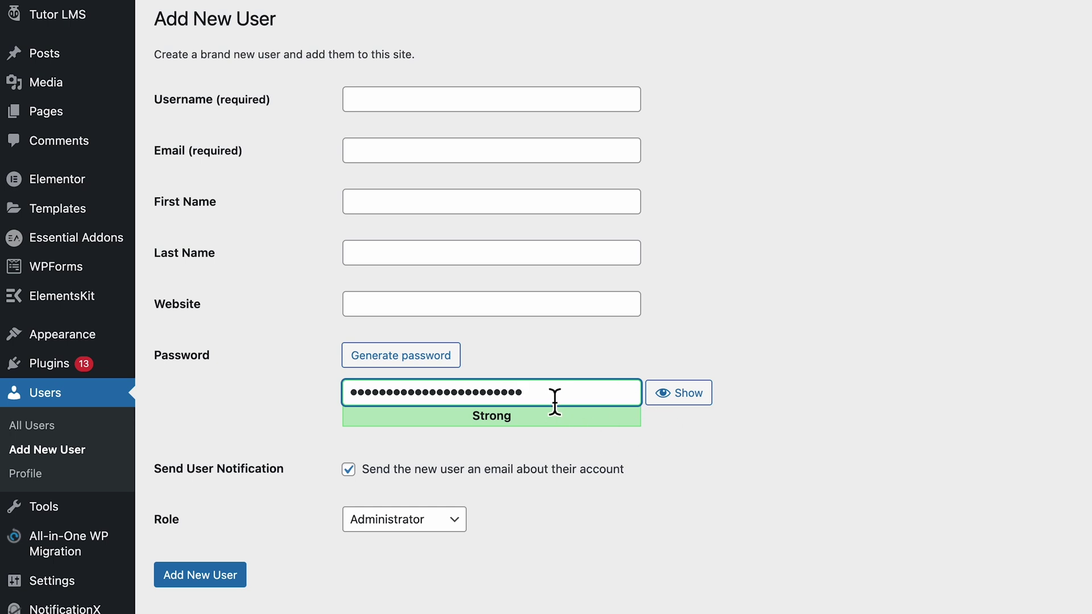
key("ctrl+a")
key("BackSpace")
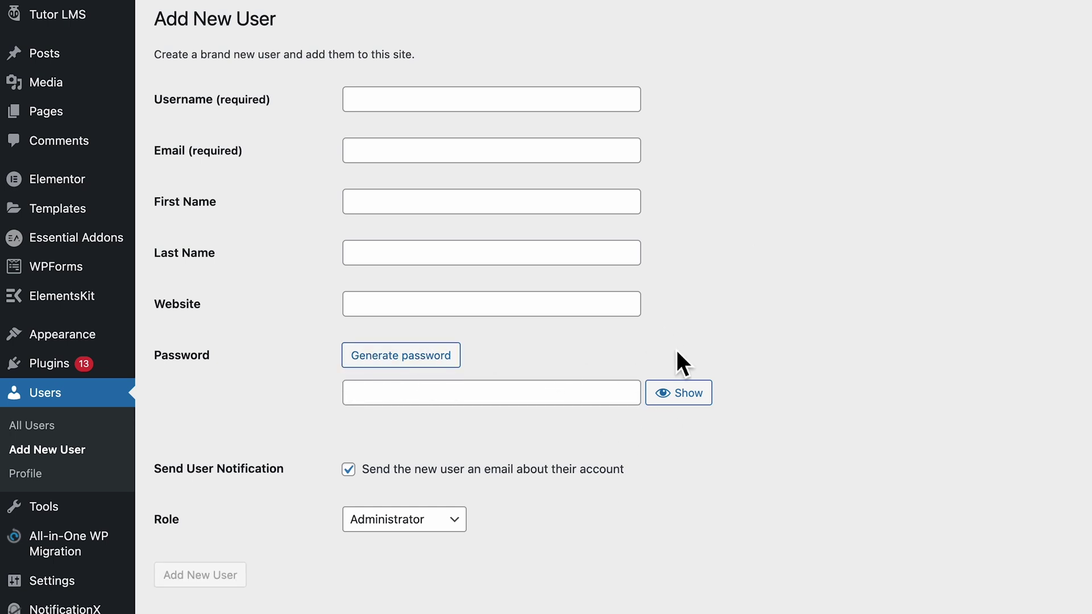
left_click(394, 359)
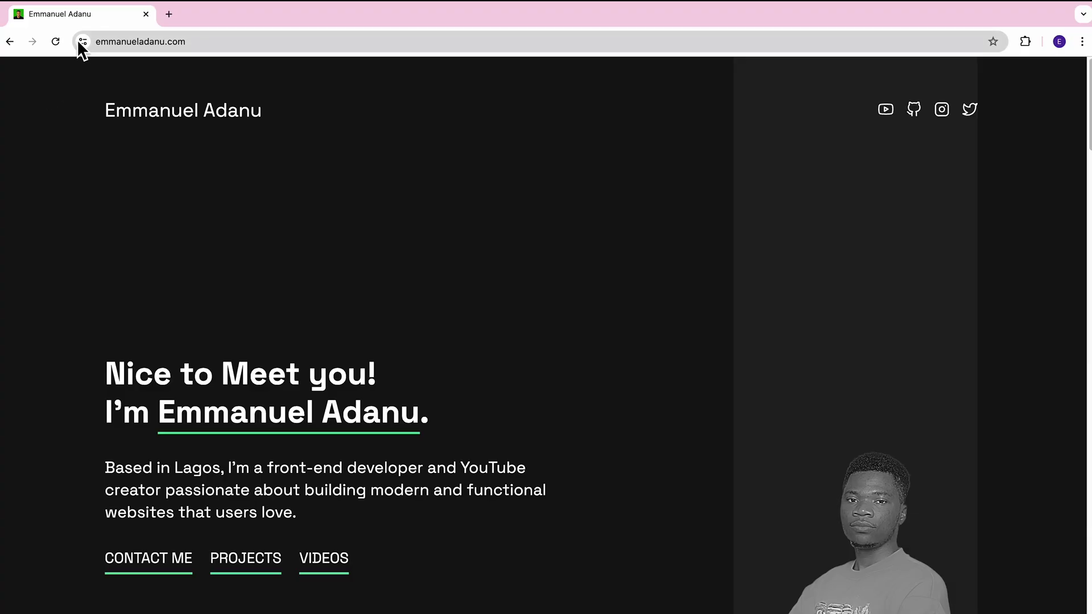
View the site's connection security info, then scroll the comparison table down to Secure Add-ons
left_click(80, 42)
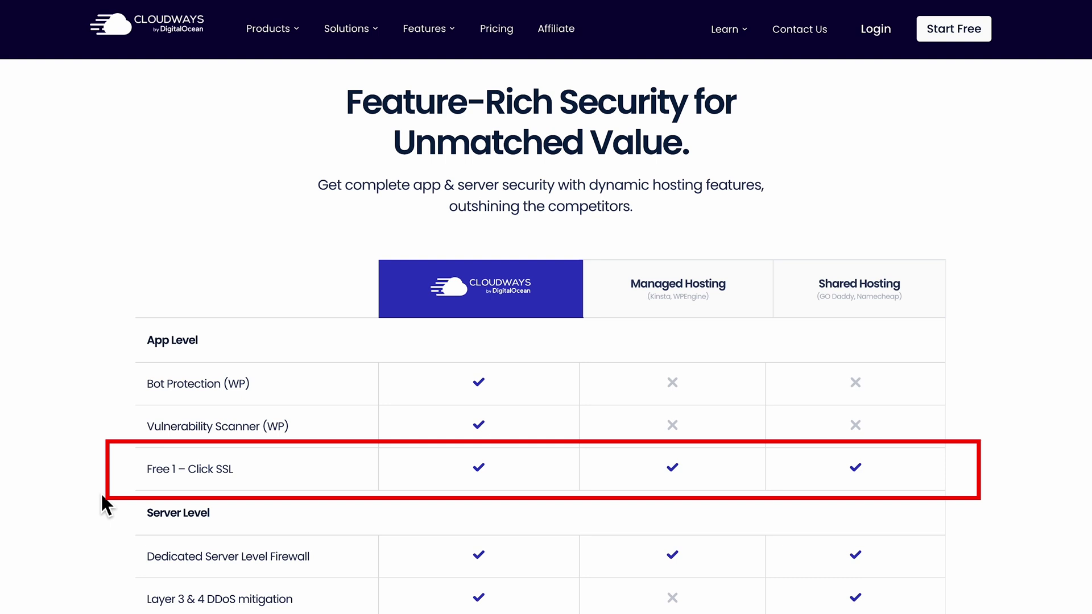
scroll(399, 581, "down", 3)
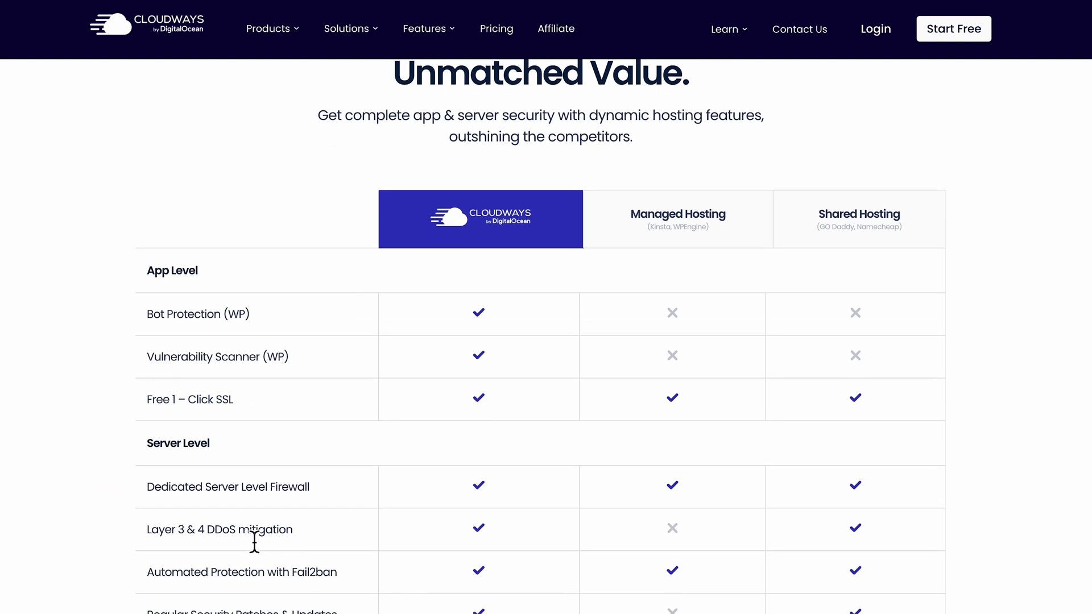
scroll(540, 333, "down", 4)
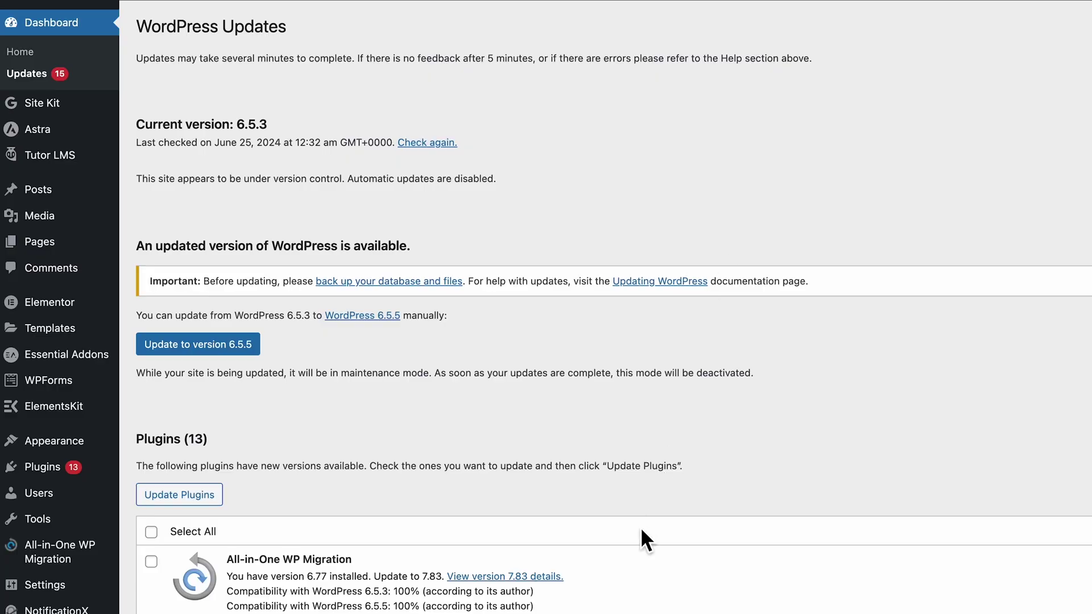
Update WordPress core to 6.5.5 and start updating the Astra theme to 4.7.1
left_click(228, 347)
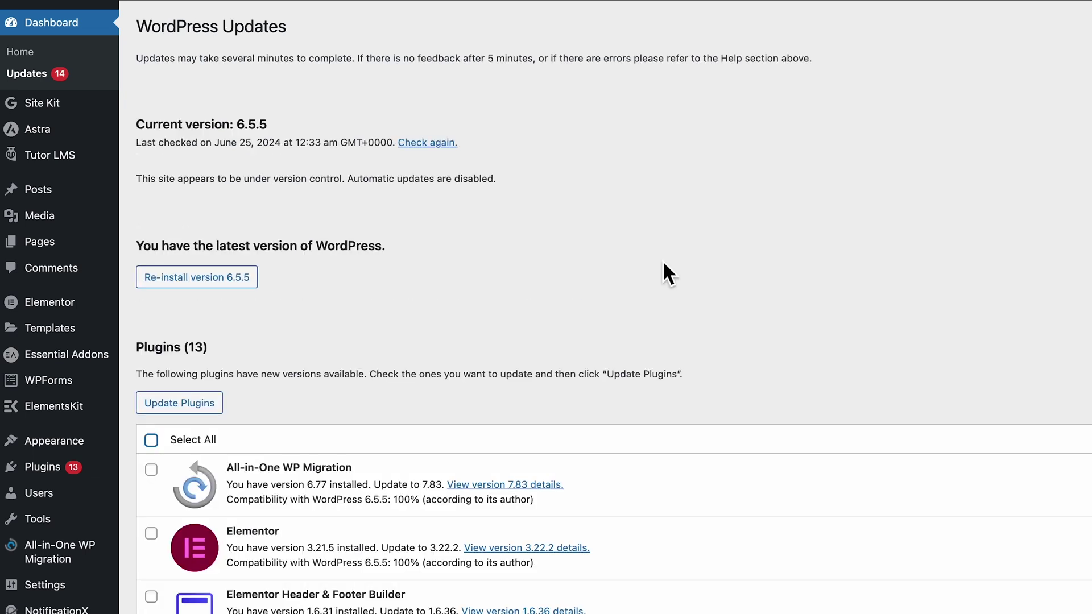
scroll(618, 446, "down", 3)
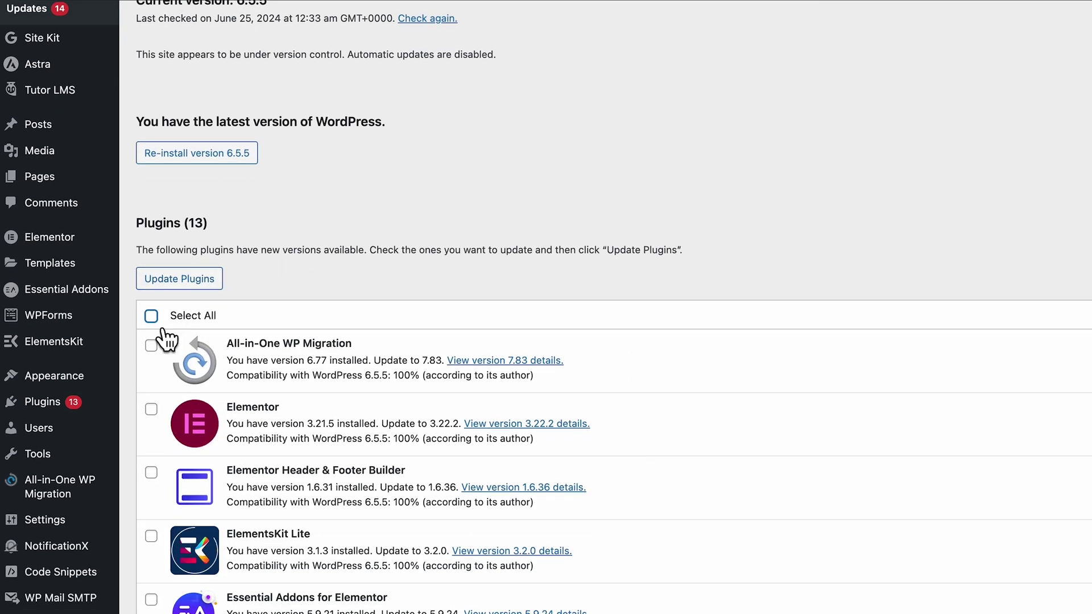
scroll(348, 347, "down", 1)
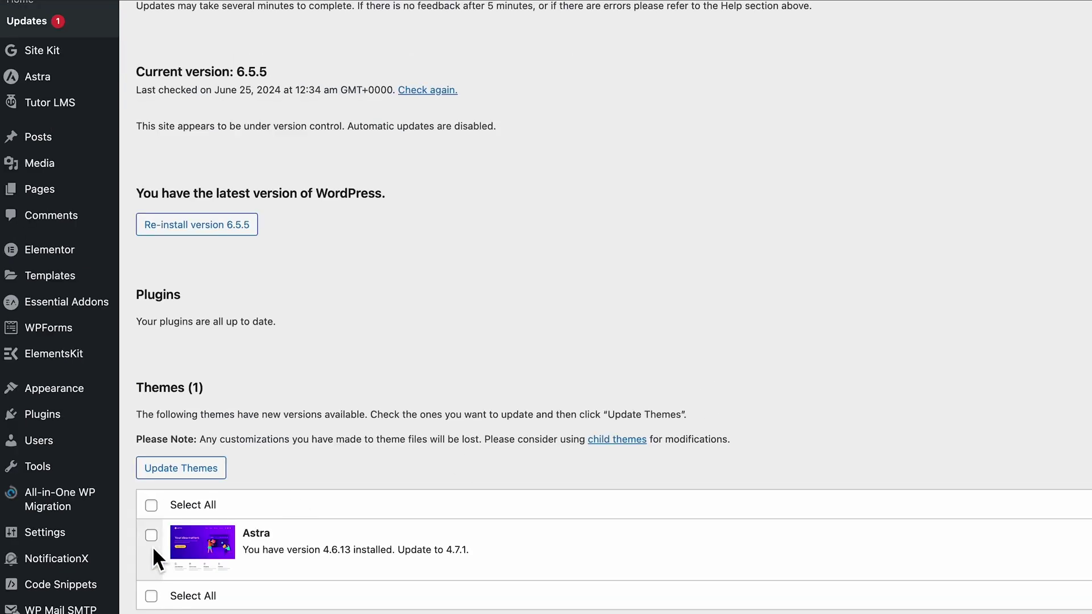
left_click(211, 476)
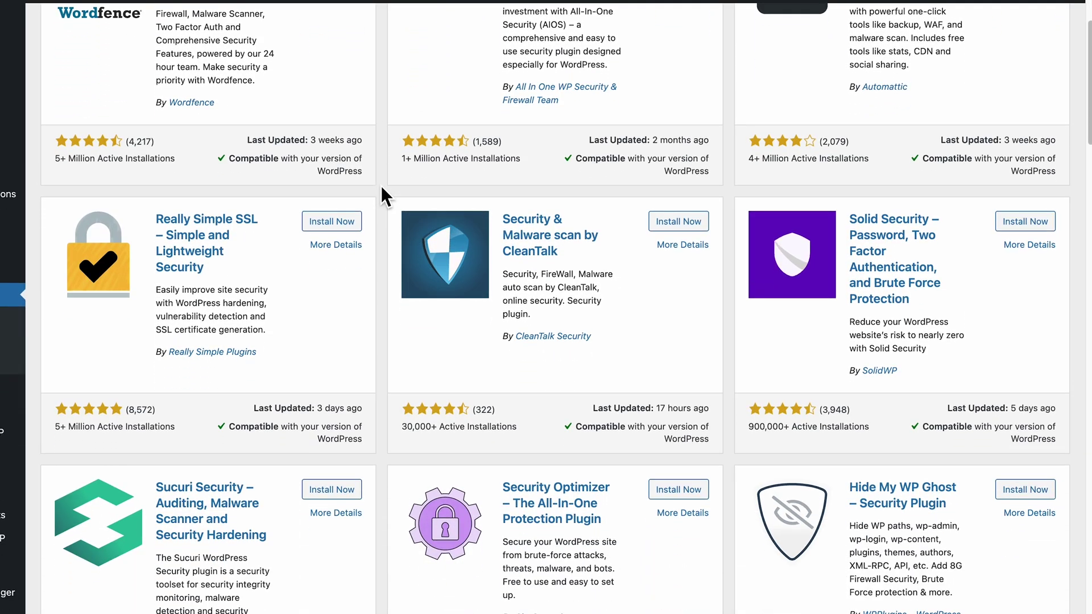
scroll(381, 196, "down", 2)
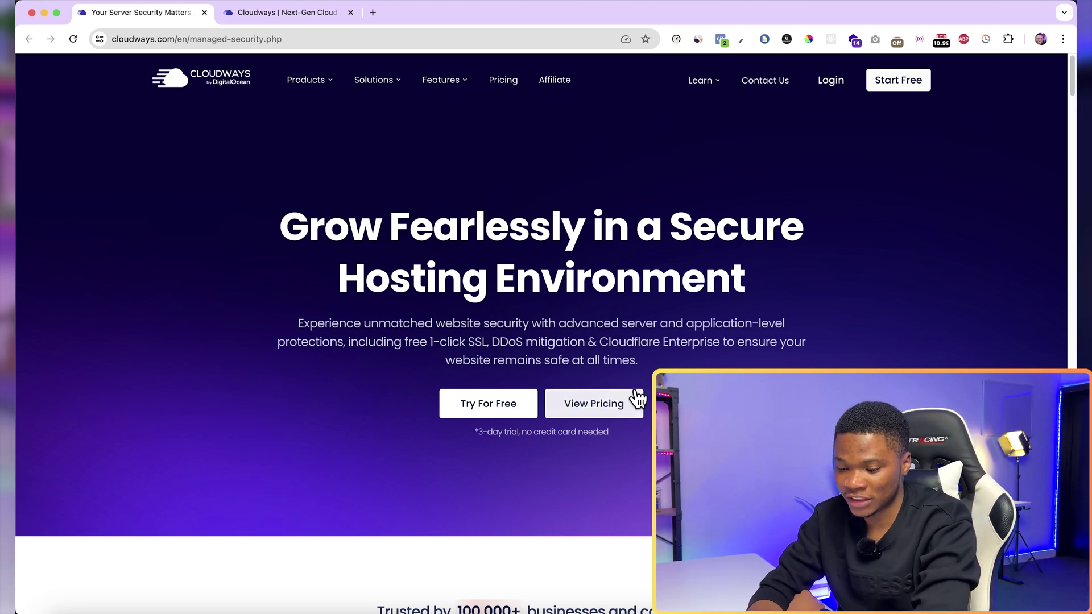
Scroll the cloudways.com managed-security page from Vulnerability Scanner down to the Free 1-Click SSL section
scroll(633, 397, "down", 6)
scroll(540, 329, "down", 9)
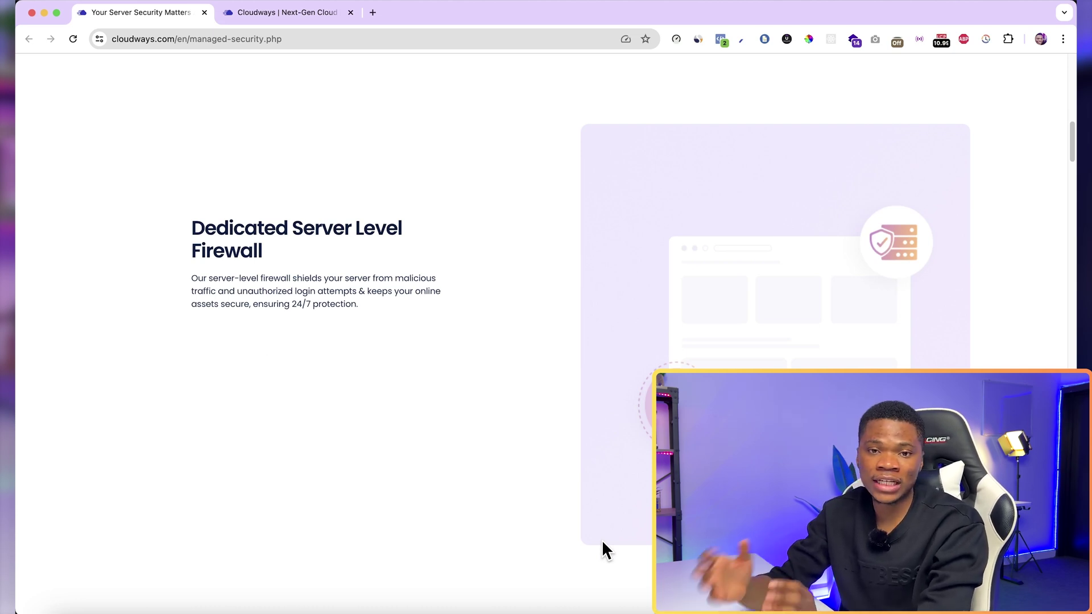
scroll(510, 453, "down", 10)
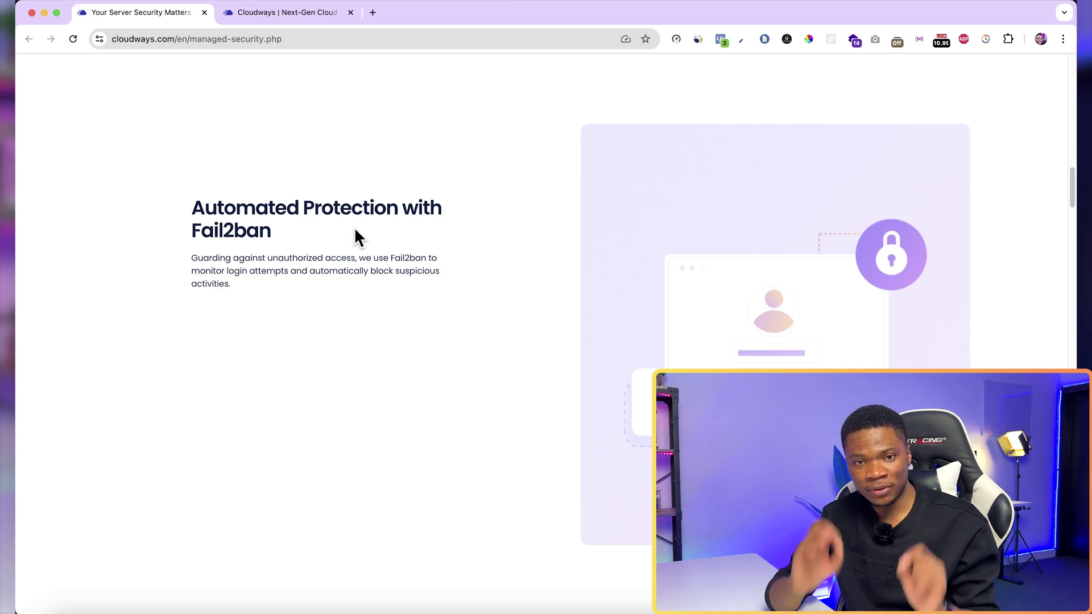
scroll(452, 317, "down", 5)
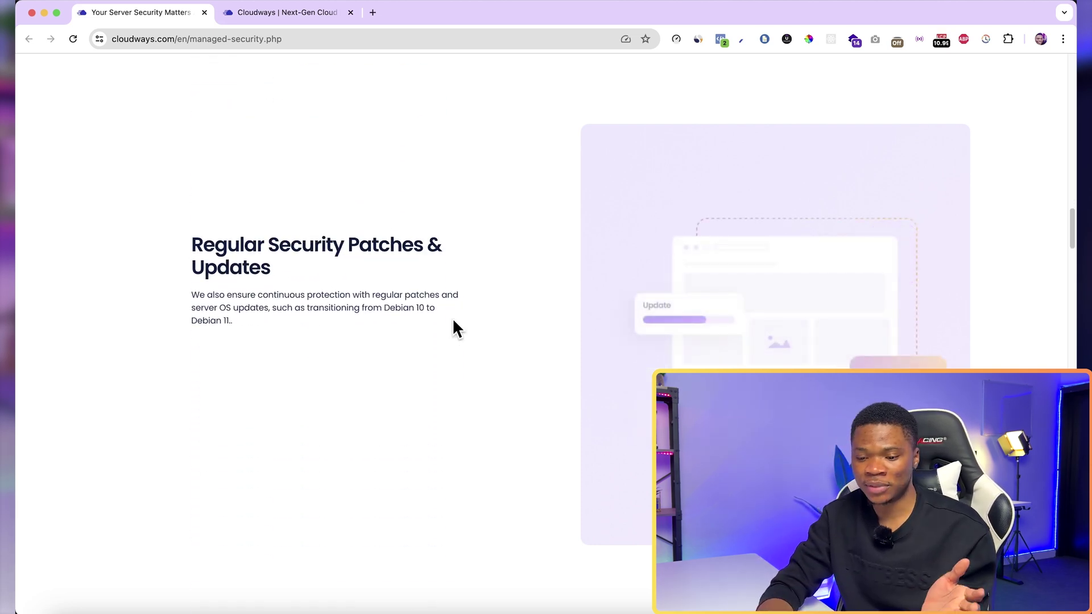
scroll(454, 320, "down", 2)
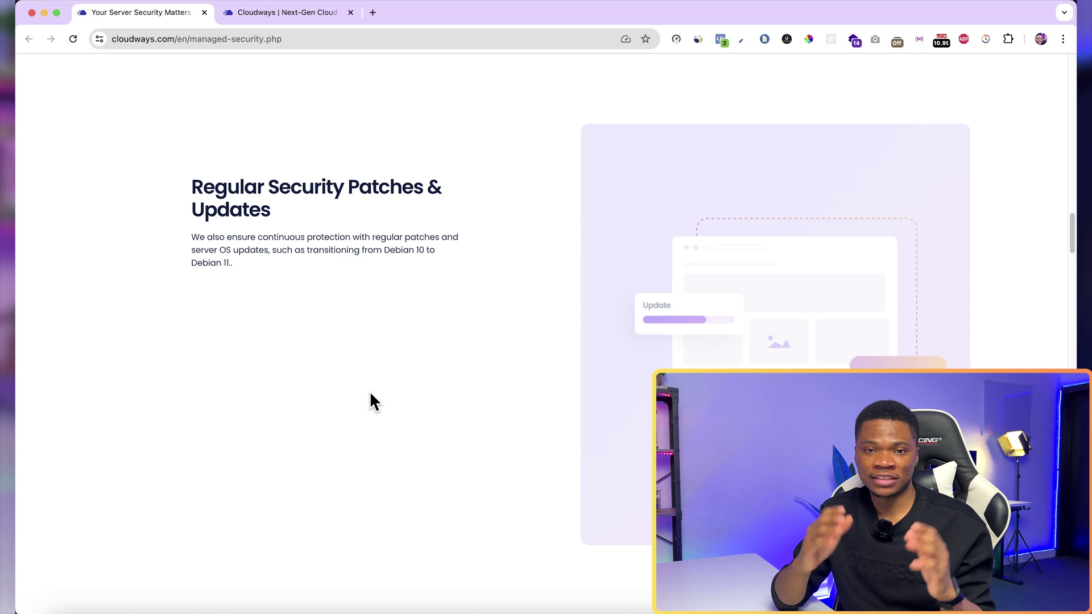
scroll(370, 394, "down", 5)
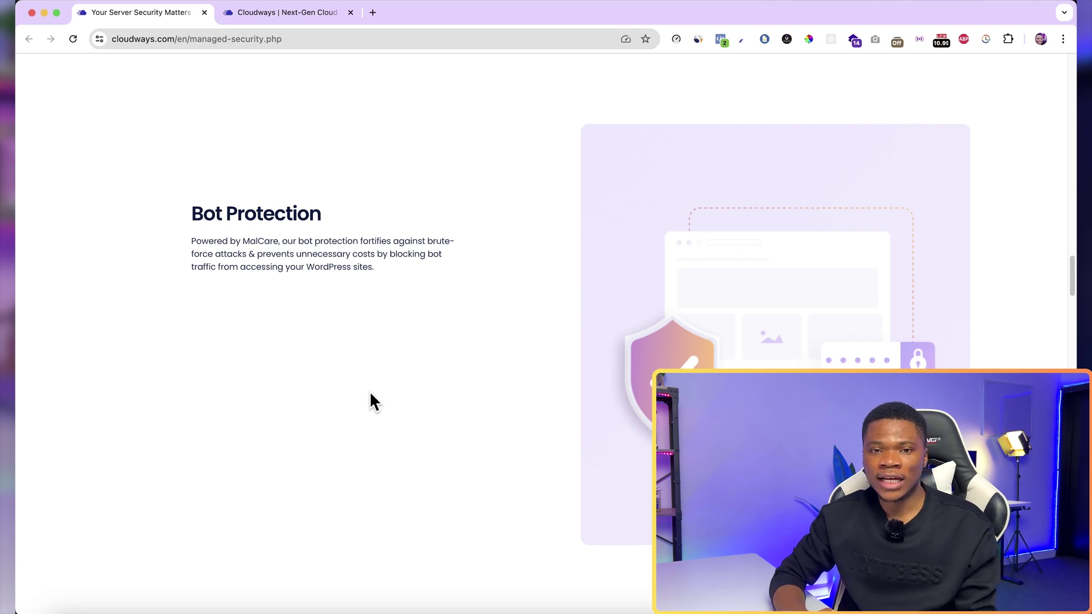
scroll(376, 348, "down", 2)
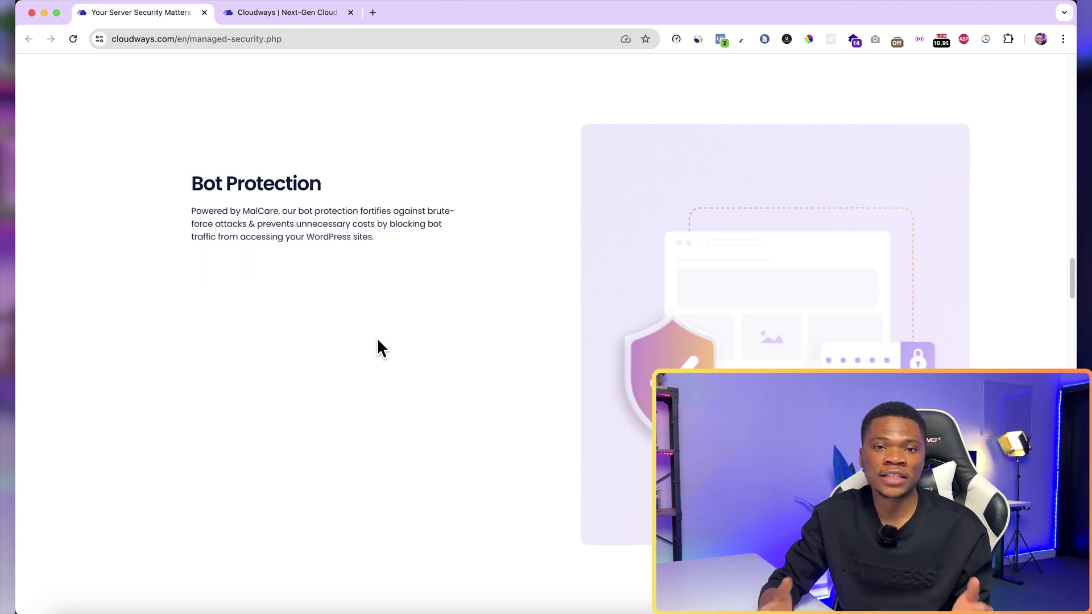
scroll(378, 341, "down", 5)
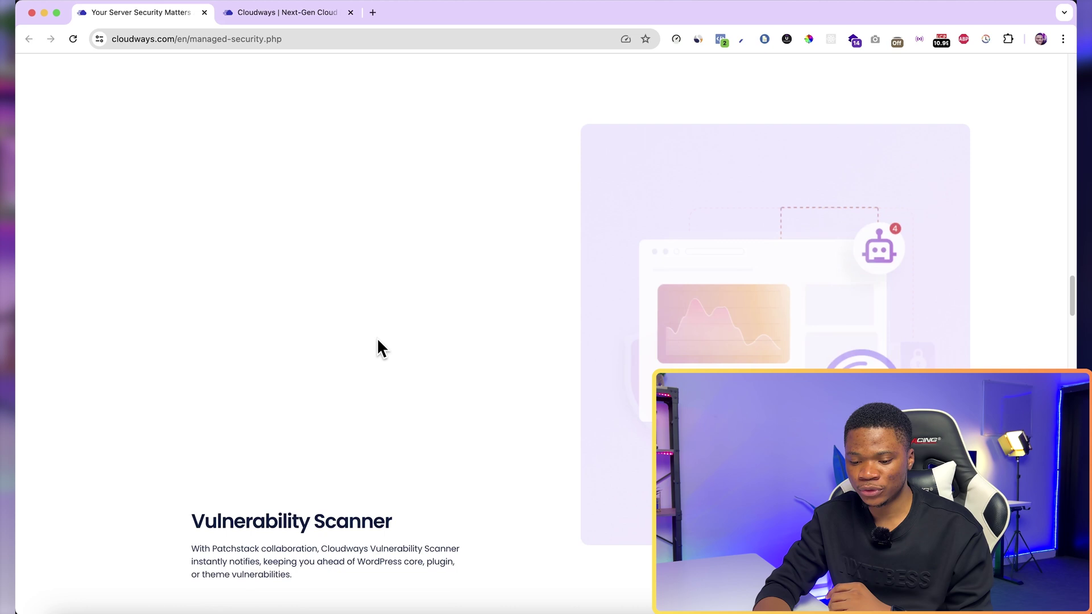
scroll(378, 341, "down", 4)
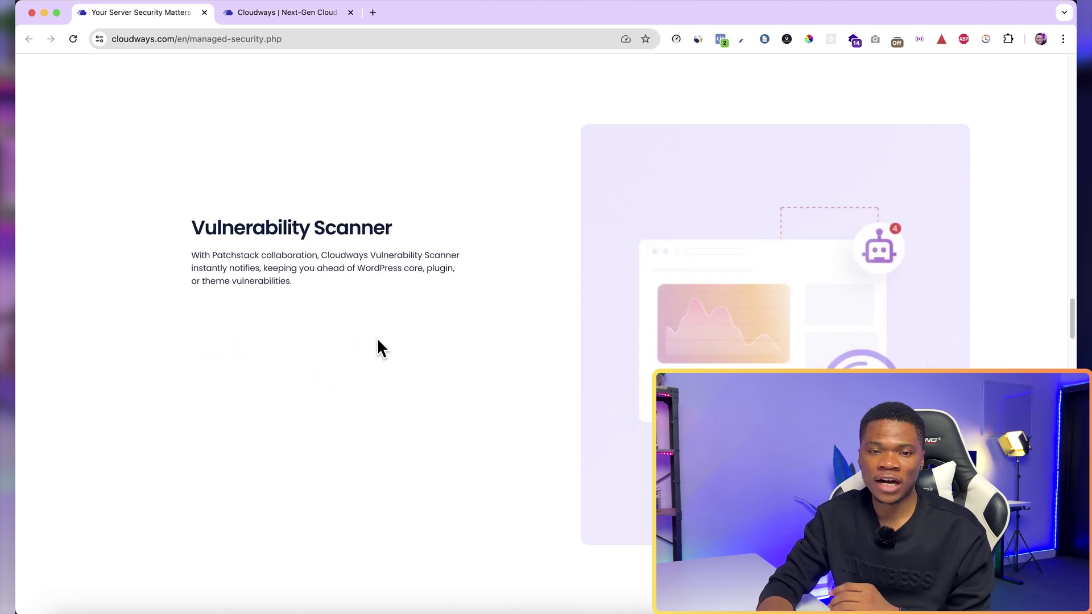
scroll(384, 392, "up", 1)
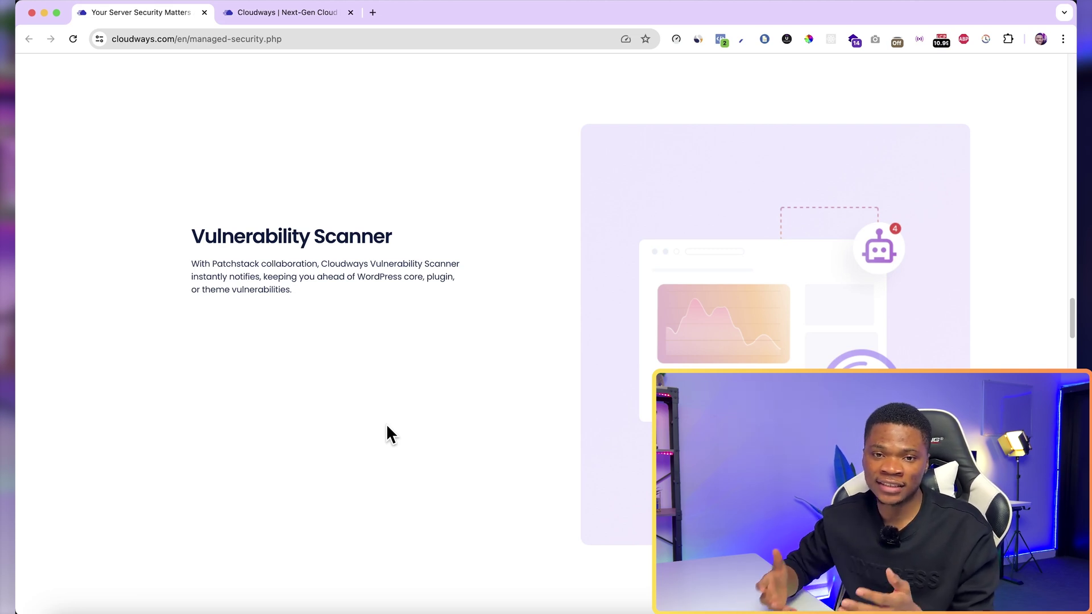
scroll(418, 429, "up", 2)
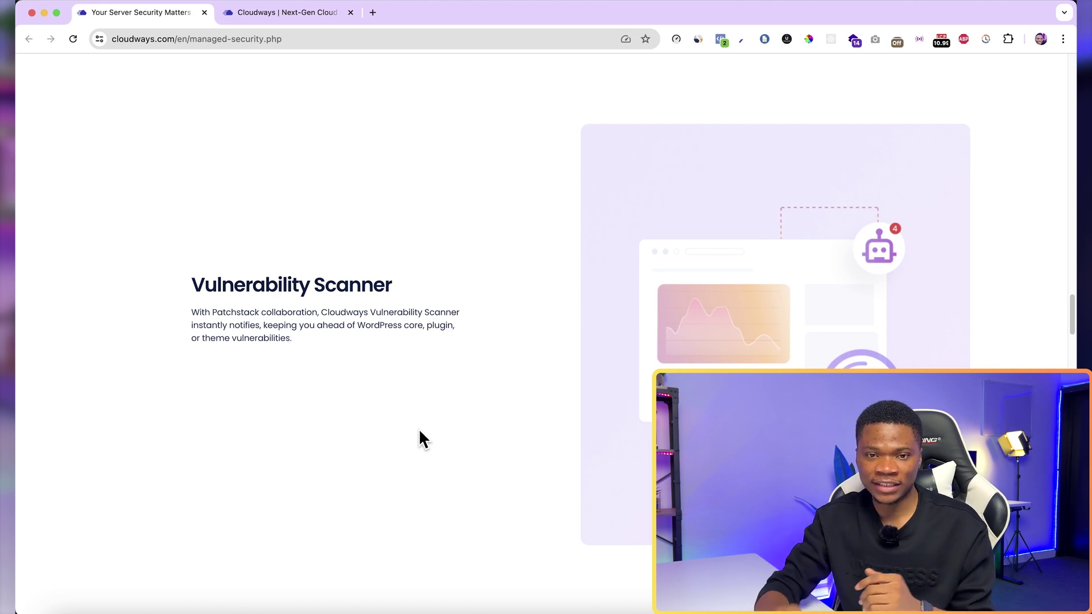
scroll(420, 431, "down", 9)
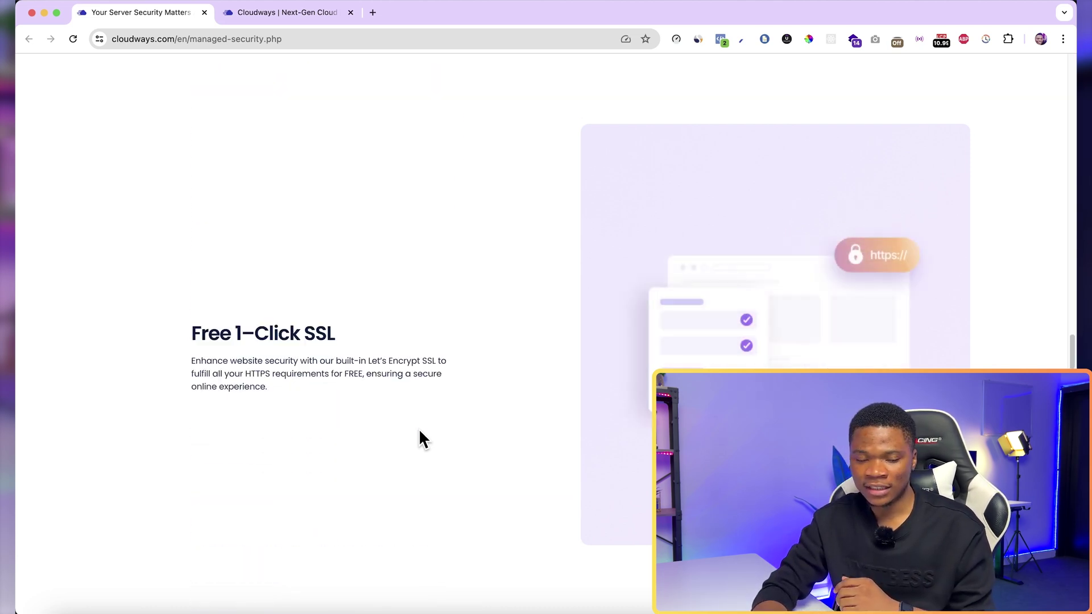
scroll(419, 431, "down", 2)
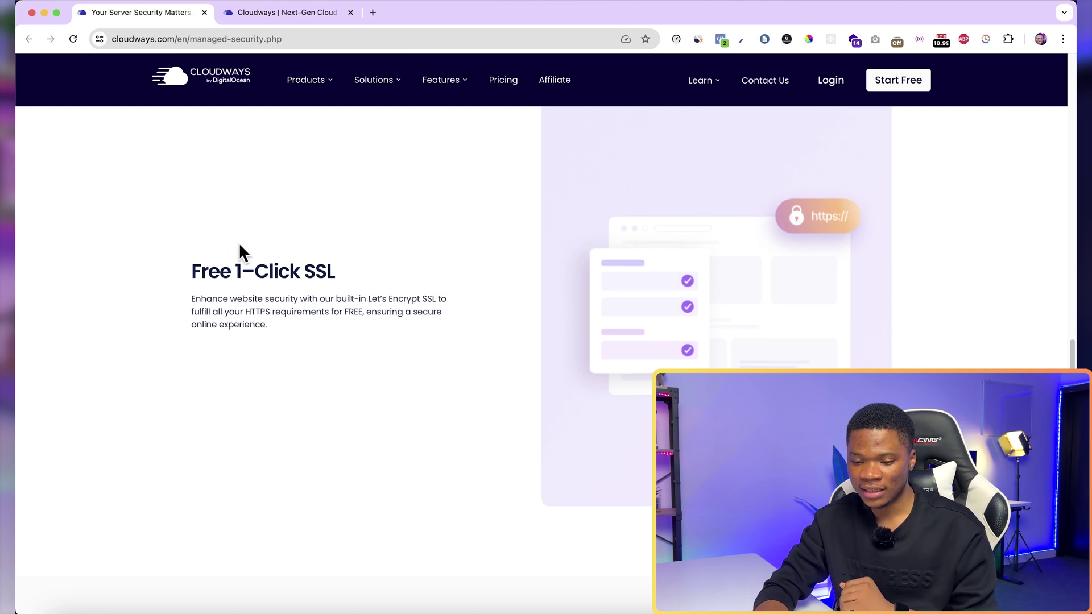
scroll(380, 386, "down", 3)
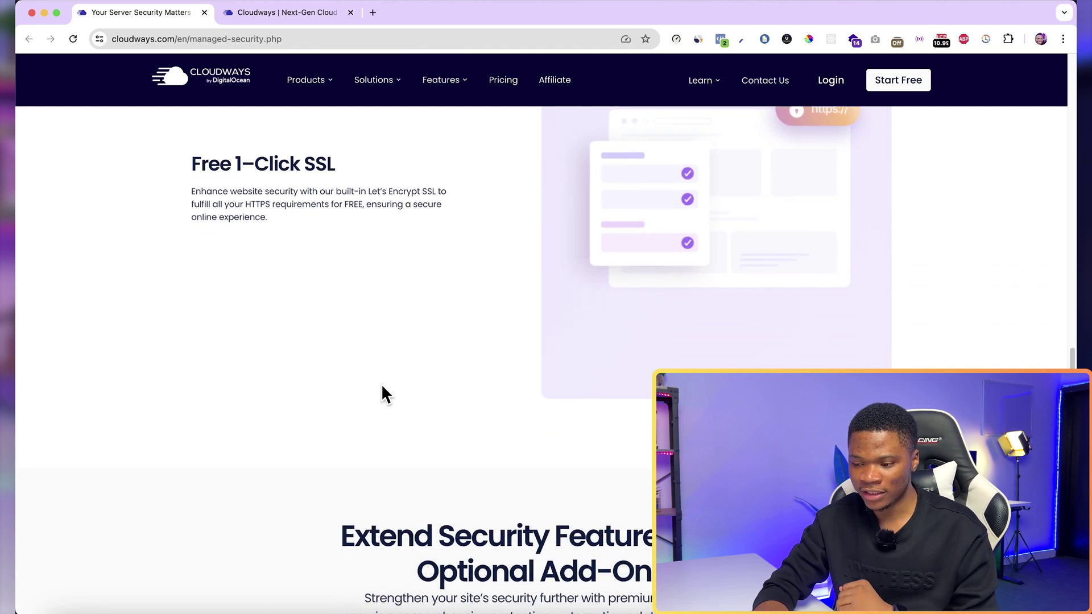
scroll(487, 443, "down", 8)
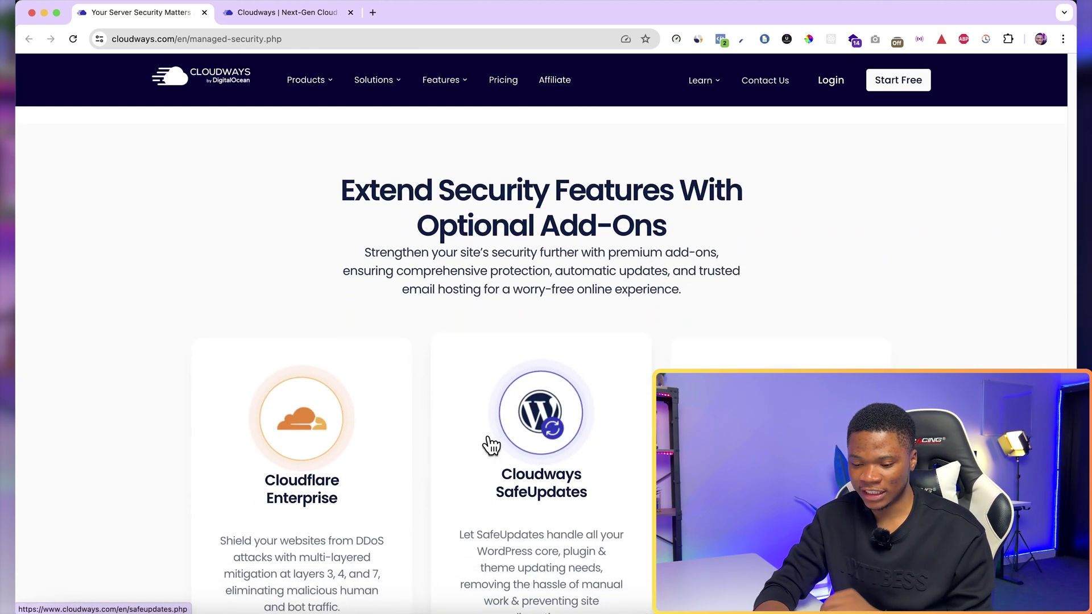
scroll(488, 444, "down", 3)
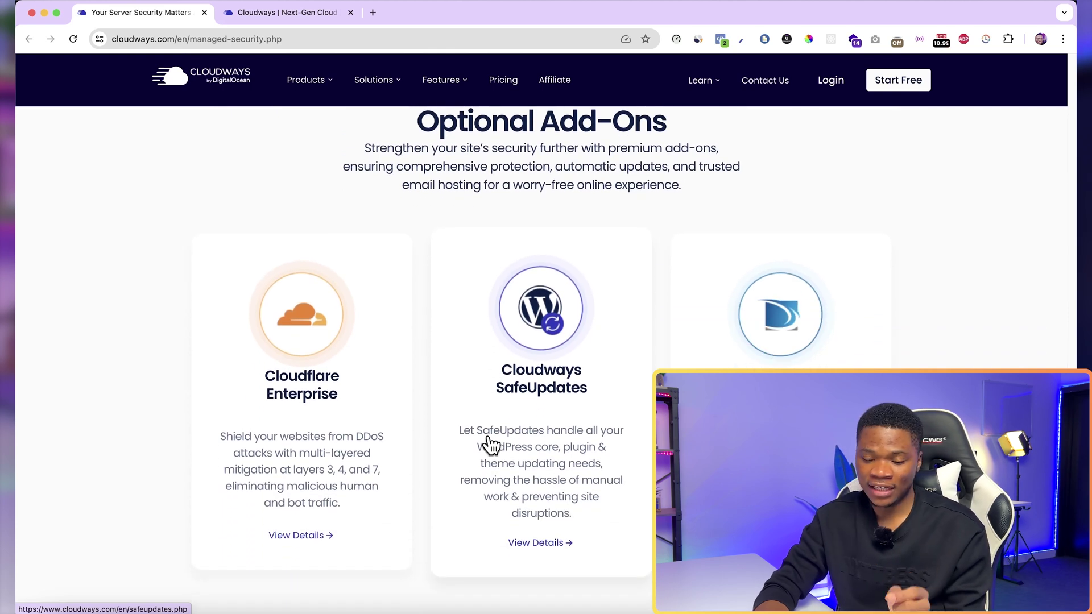
scroll(488, 443, "down", 1)
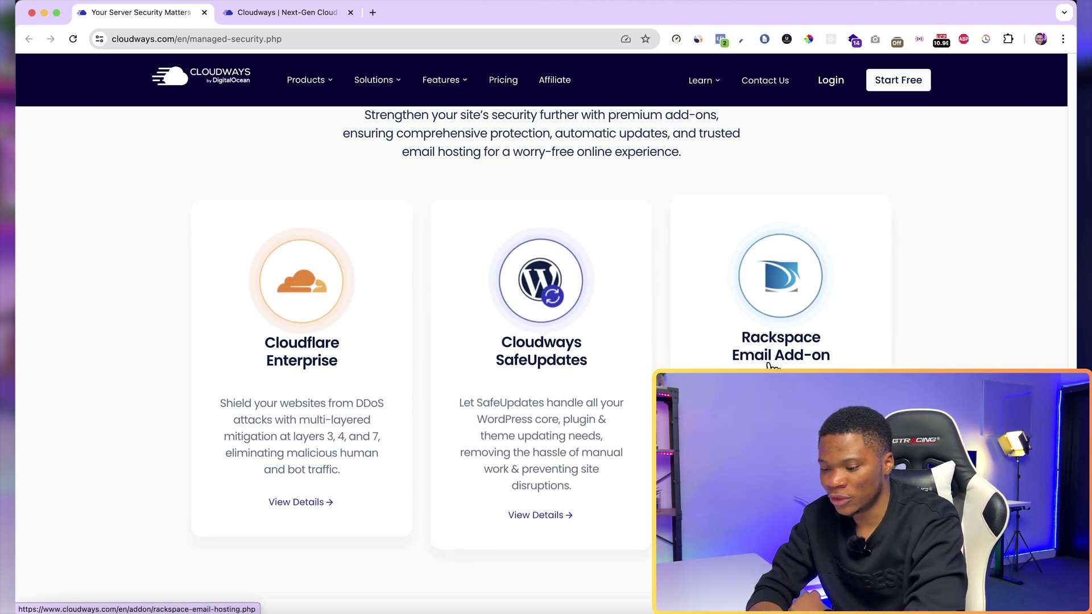
scroll(781, 273, "down", 10)
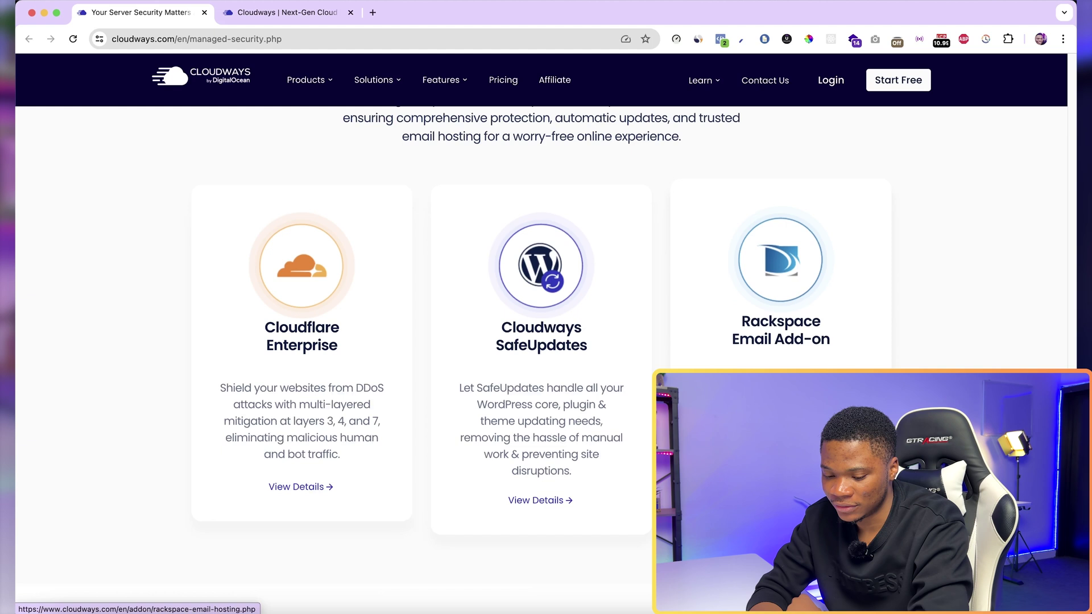
scroll(781, 273, "up", 6)
scroll(104, 357, "up", 8)
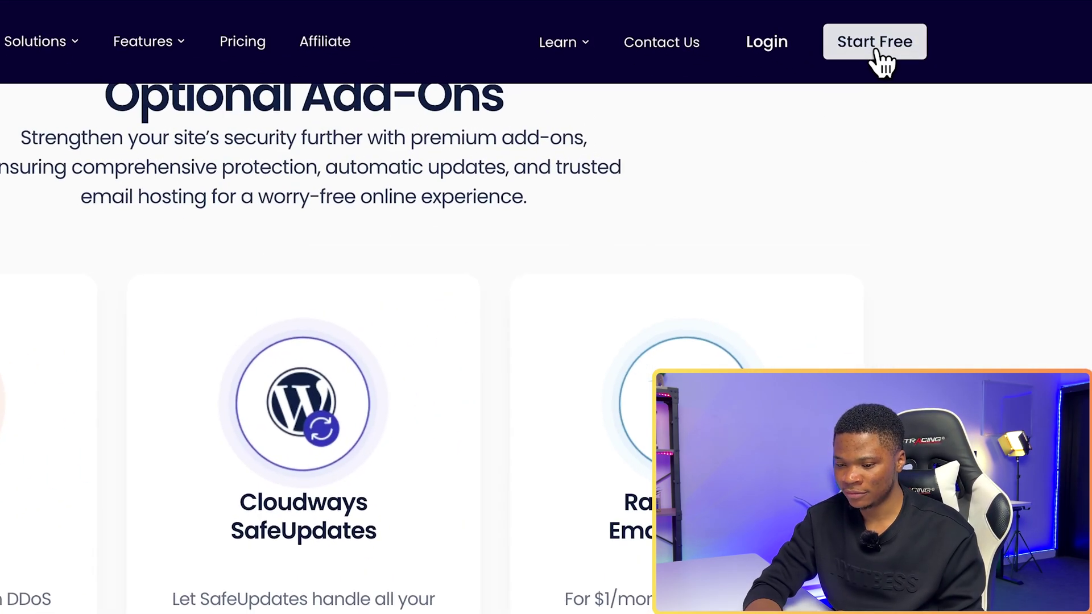
On the free signup form, describe the business as Ecommerce with $50 - $250 monthly spending
left_click(878, 51)
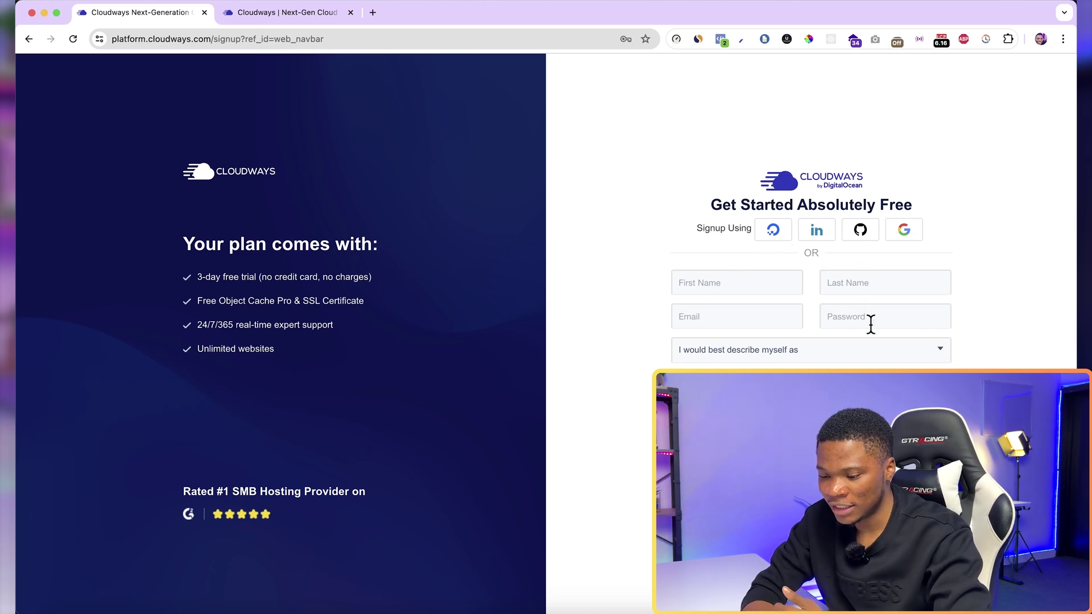
scroll(846, 364, "down", 1)
left_click(812, 358)
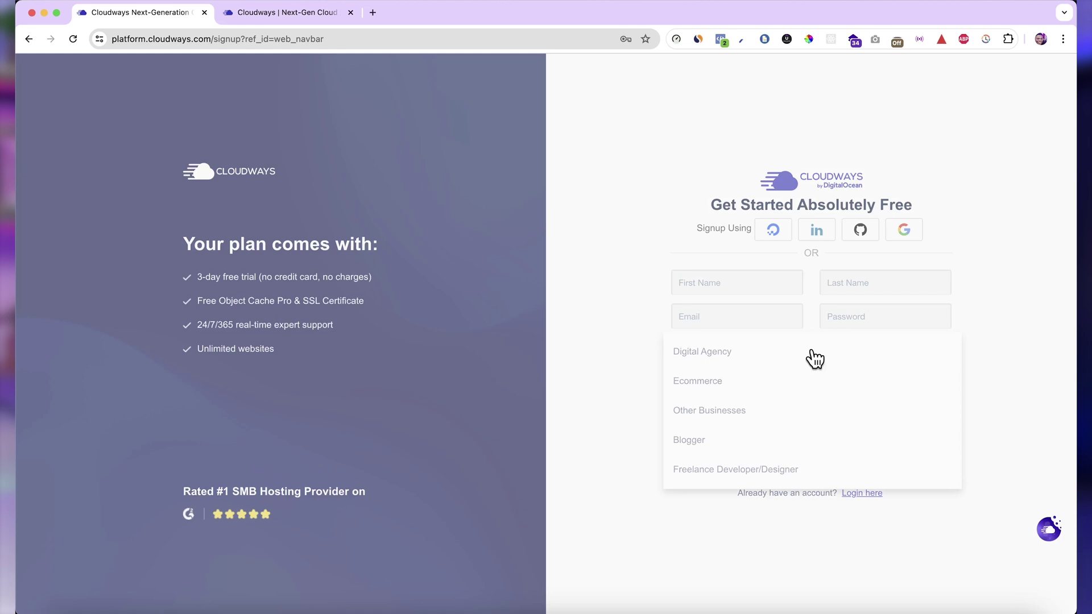
left_click(731, 385)
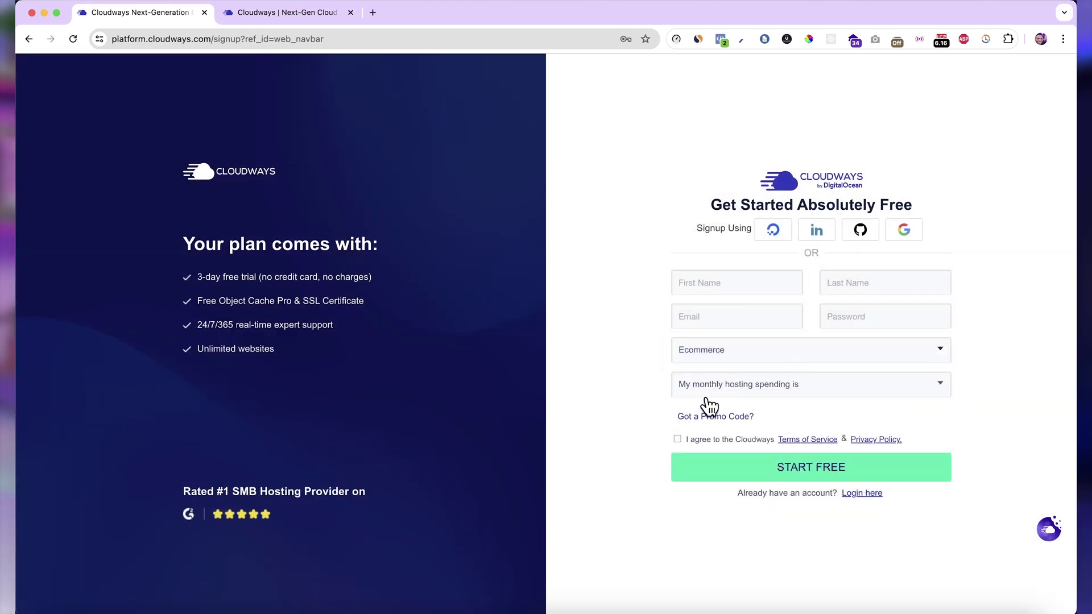
left_click(730, 385)
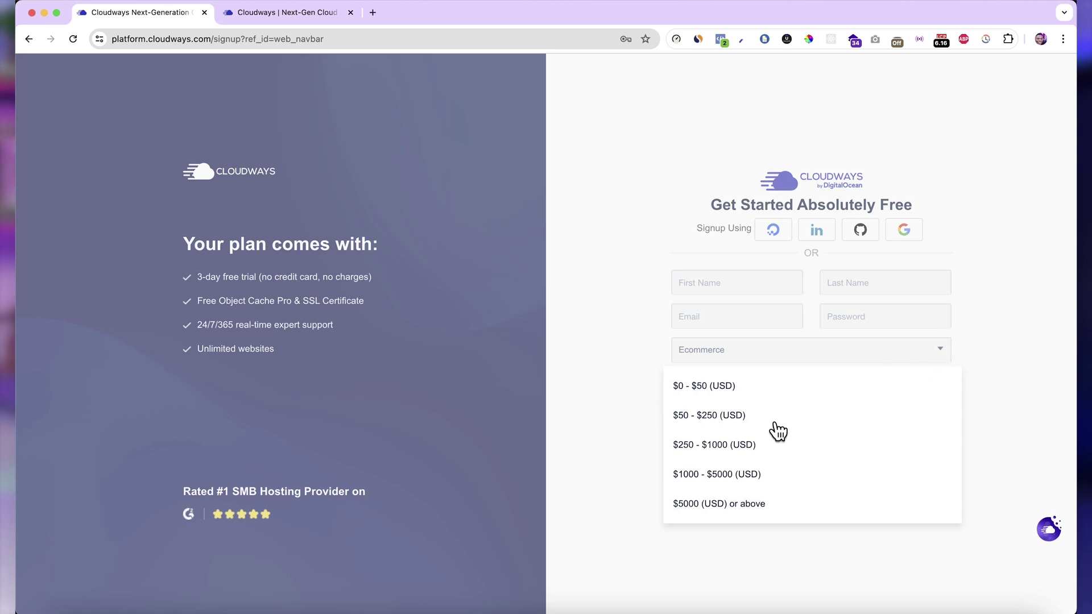
left_click(756, 416)
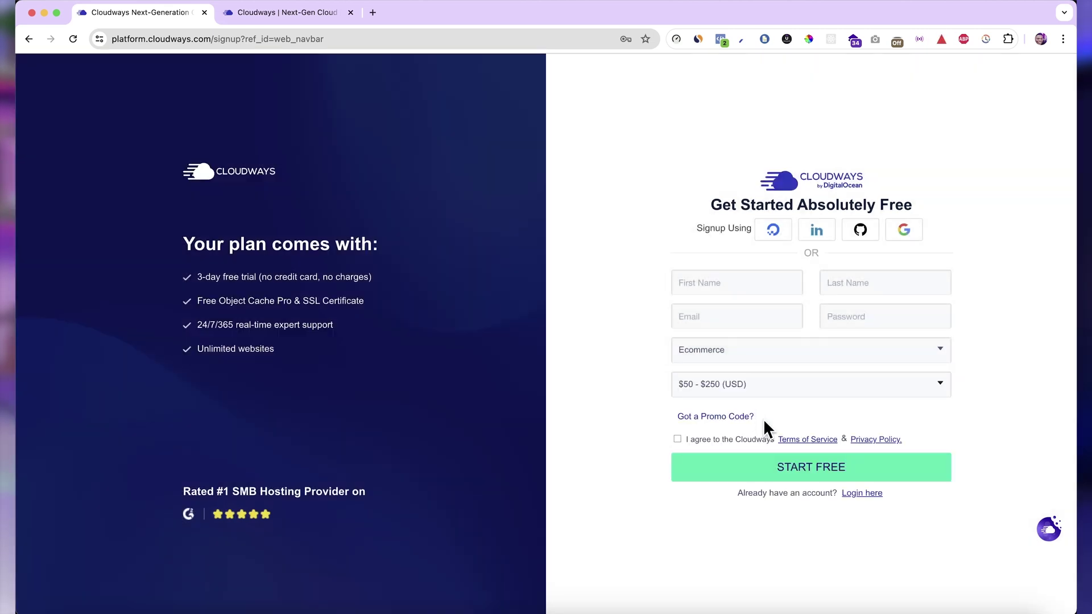
Paste the discount code into the promo field and agree to the terms of service
left_click(722, 420)
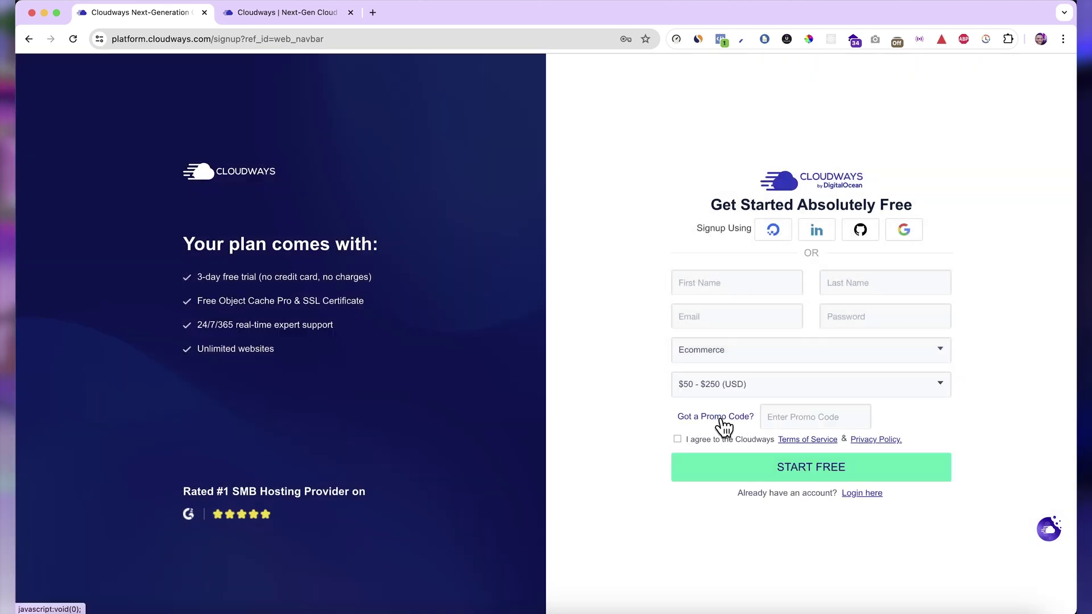
left_click(791, 410)
type("EMMANUE20")
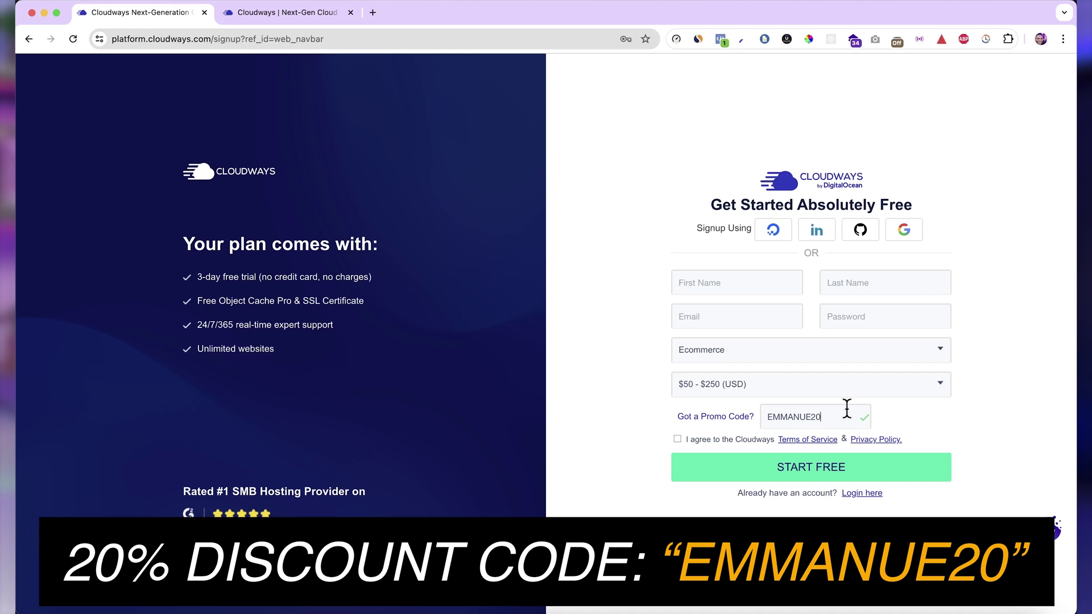
left_click(678, 442)
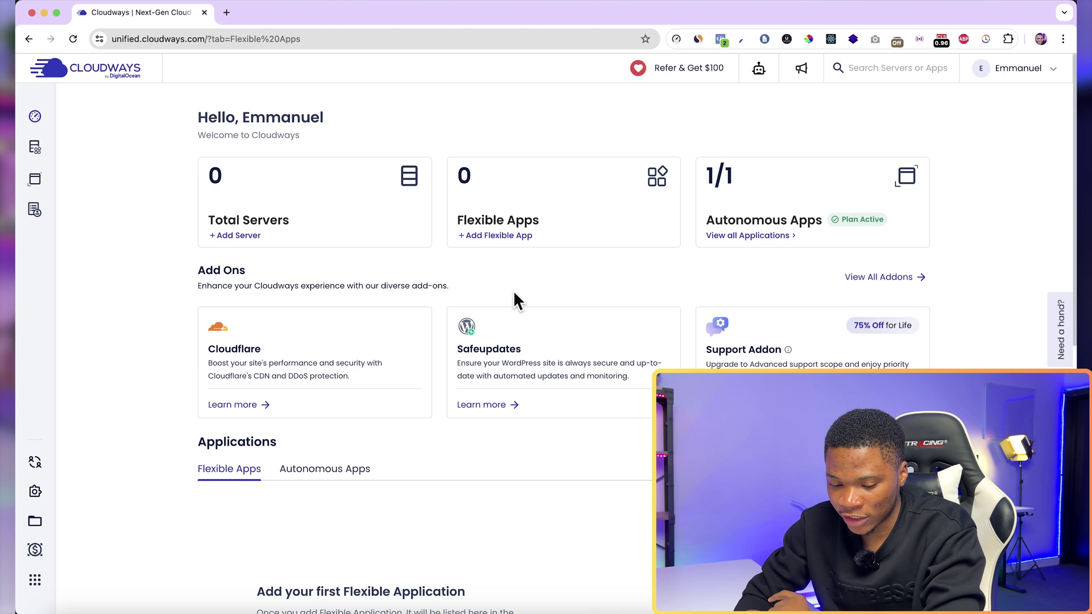
Scroll down the dashboard to Applications and choose Add Application
scroll(461, 500, "down", 5)
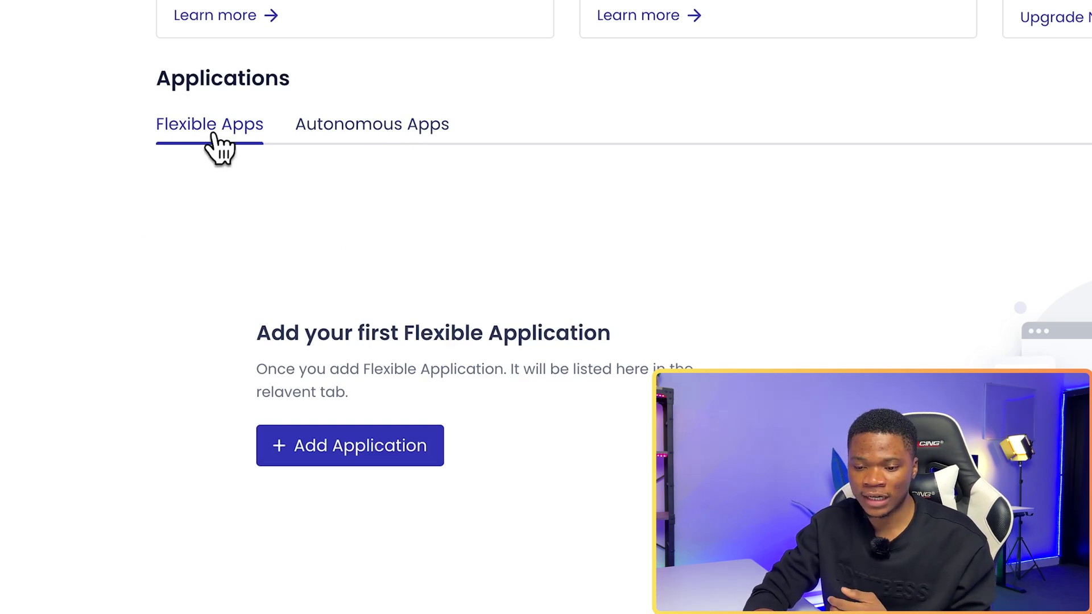
scroll(478, 500, "down", 1)
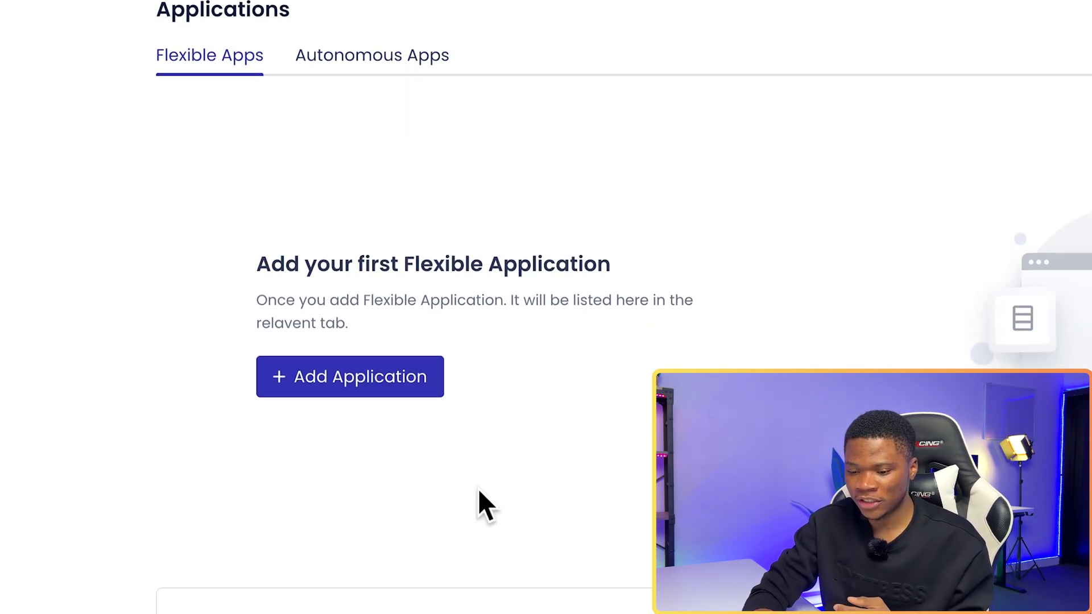
left_click(300, 394)
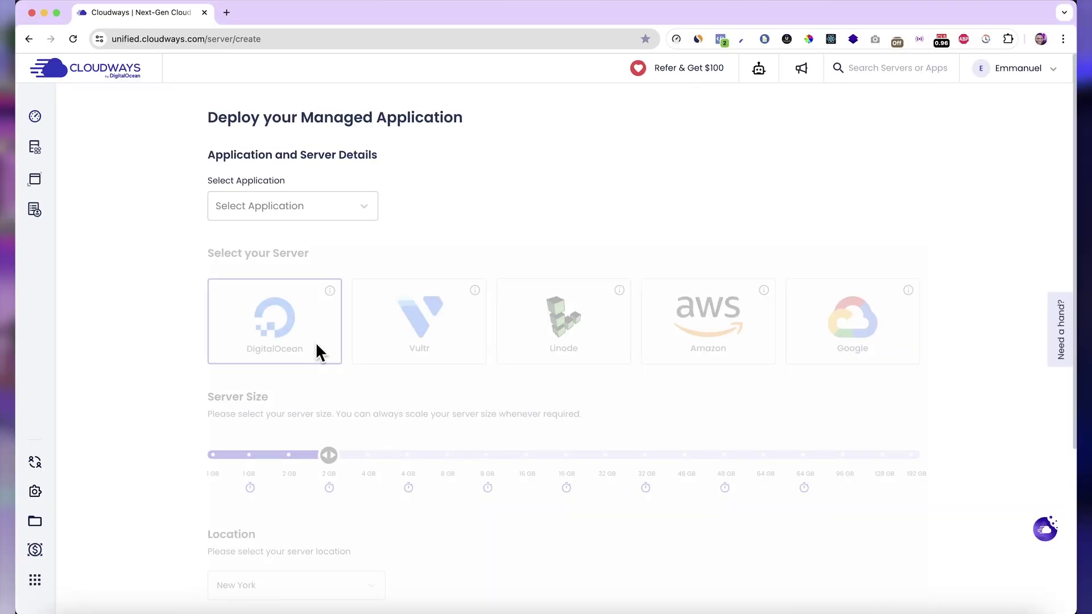
Select WooCommerce 7.8.2 with WordPress as the application to deploy
left_click(260, 215)
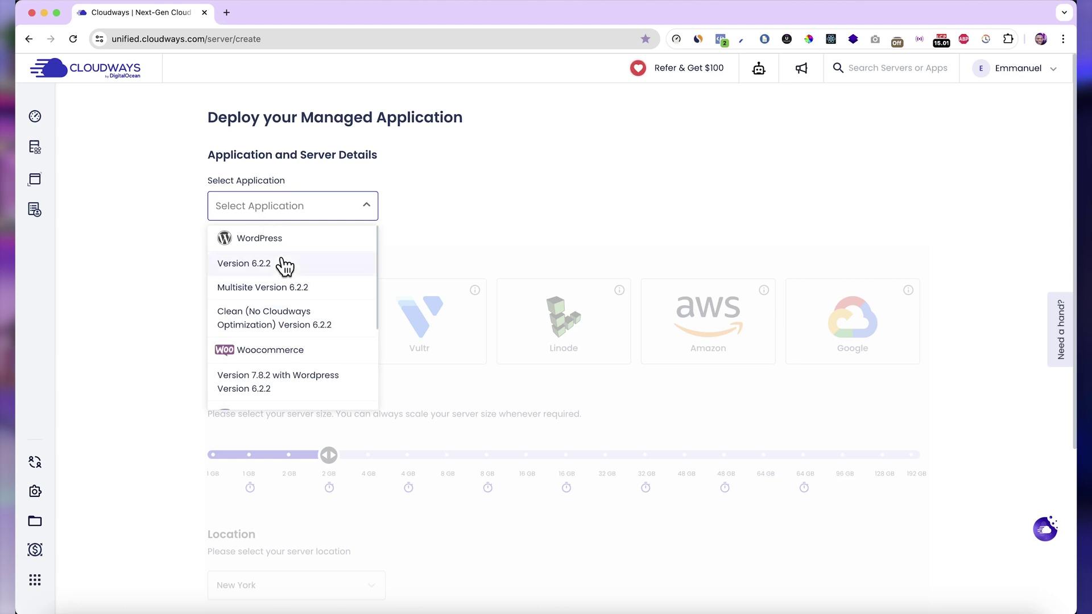
left_click(256, 359)
left_click(323, 217)
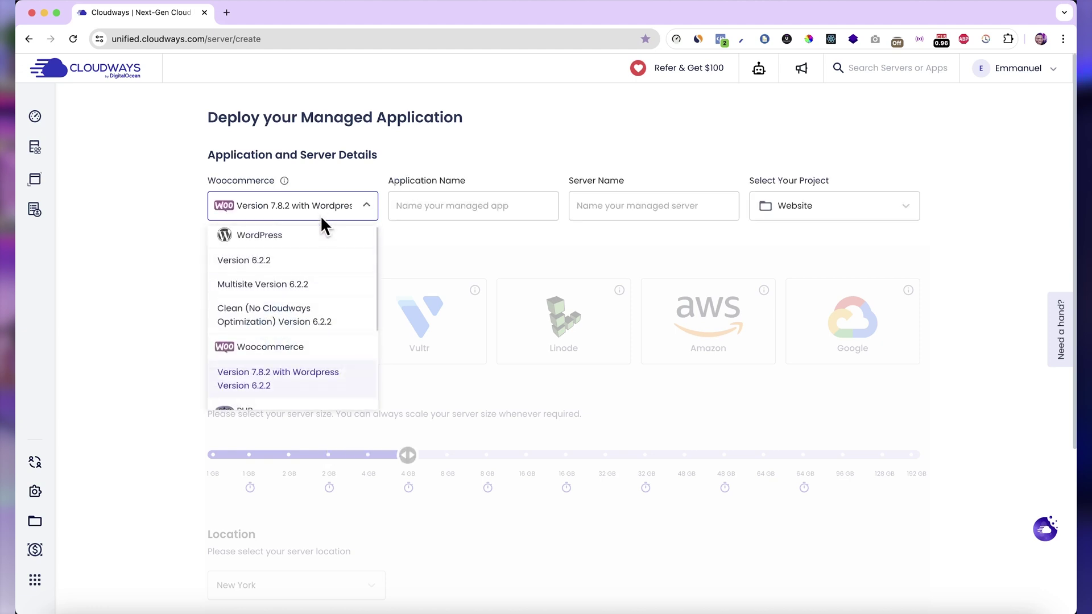
scroll(312, 316, "down", 2)
scroll(312, 316, "down", 3)
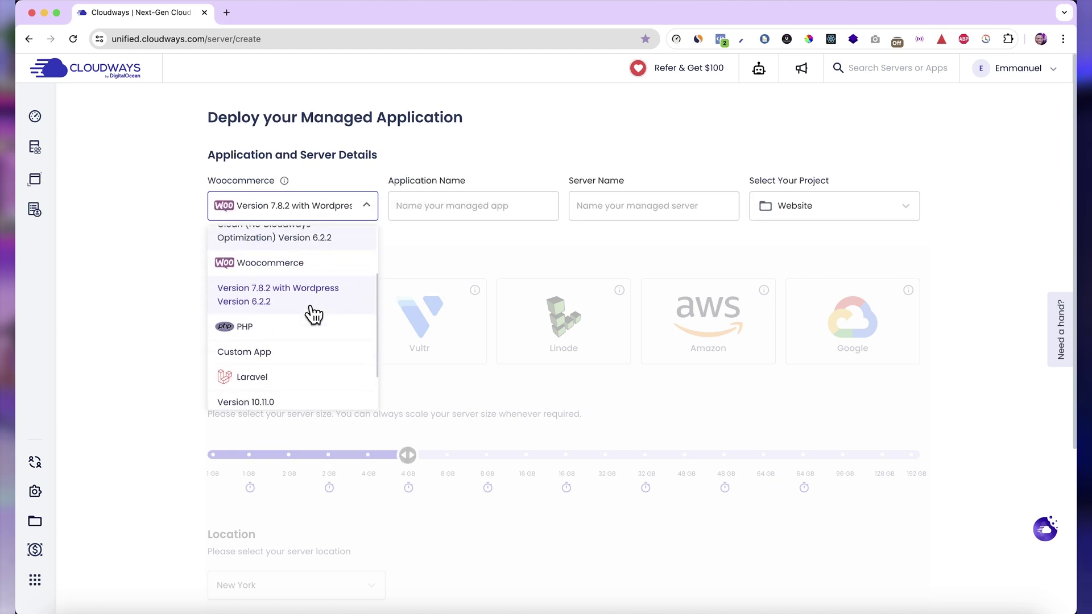
left_click(414, 260)
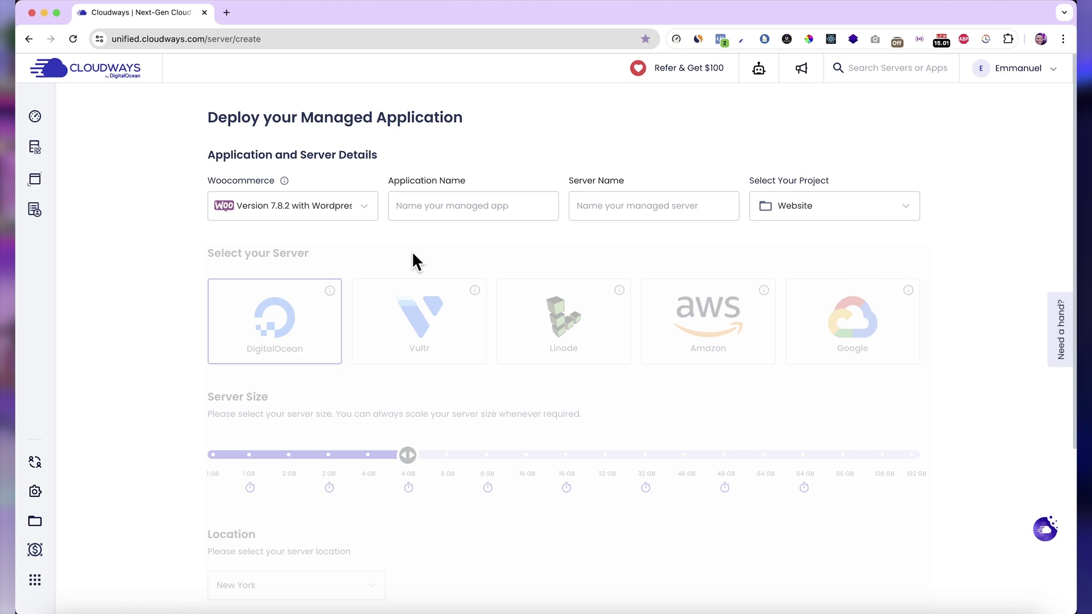
Name the application 'Merch Shop' and the server 'Merch Business'
left_click(440, 212)
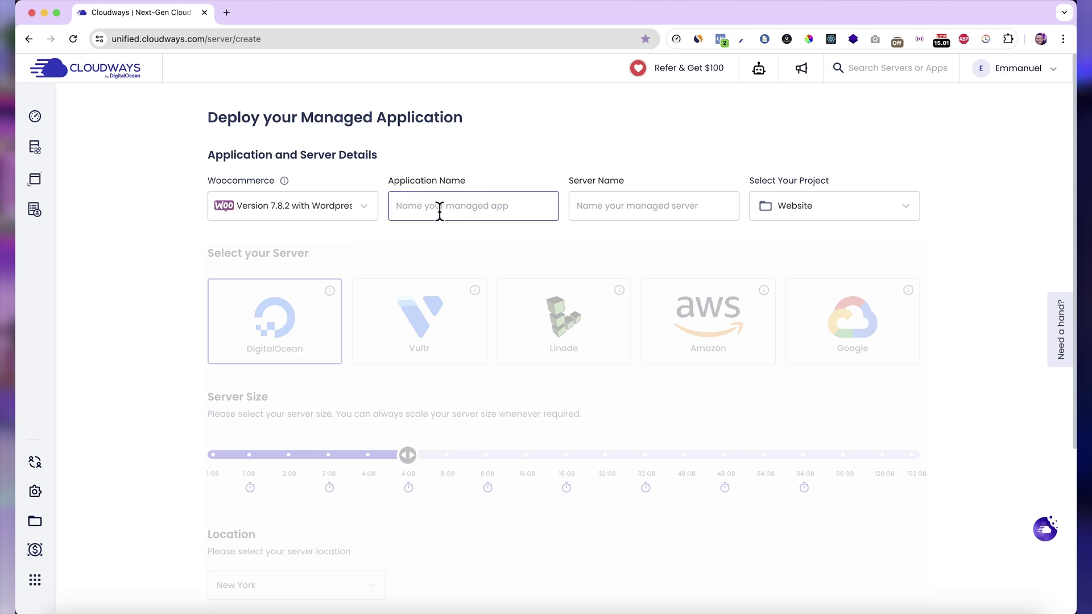
type("Merch Shop")
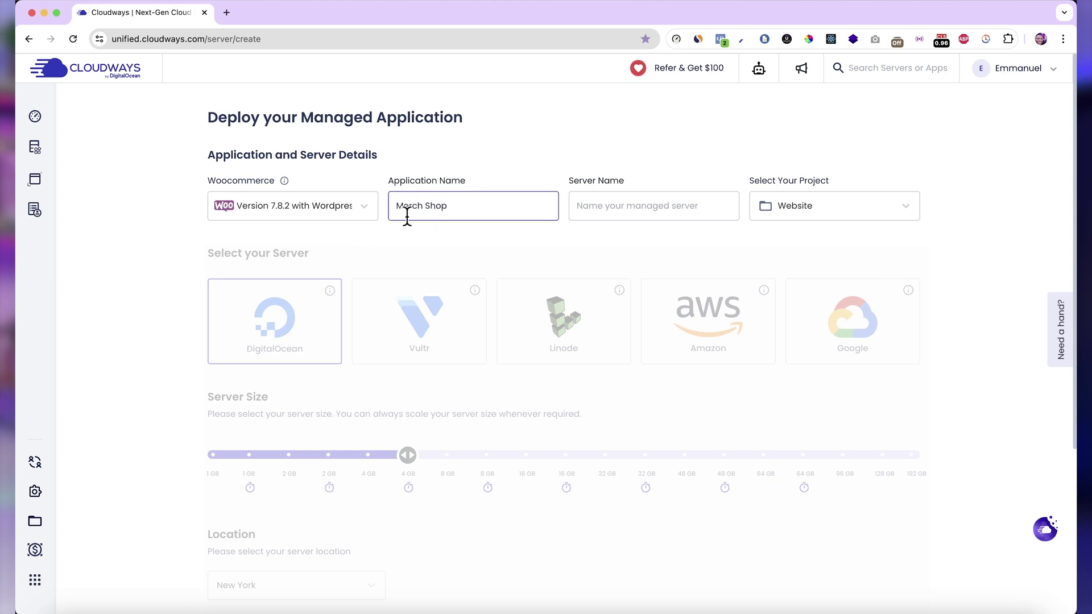
left_click(648, 202)
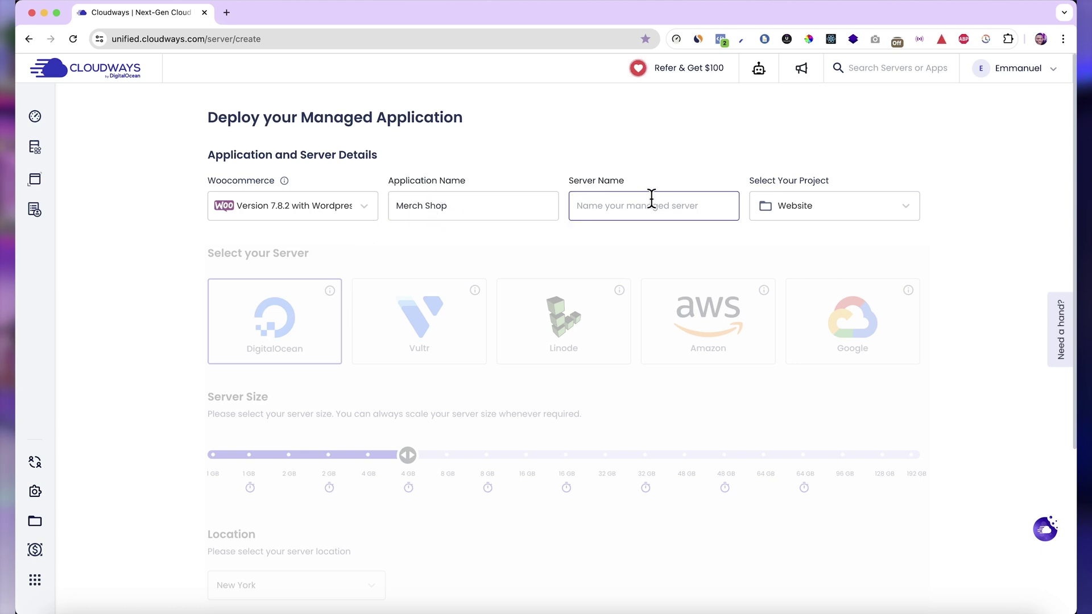
type("Merch ")
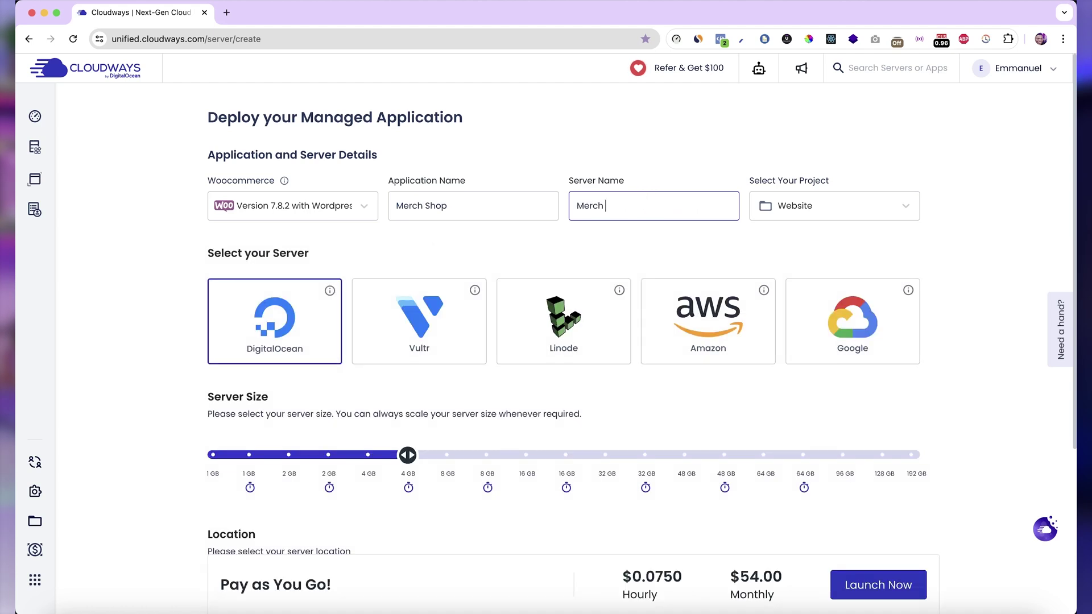
type("Business")
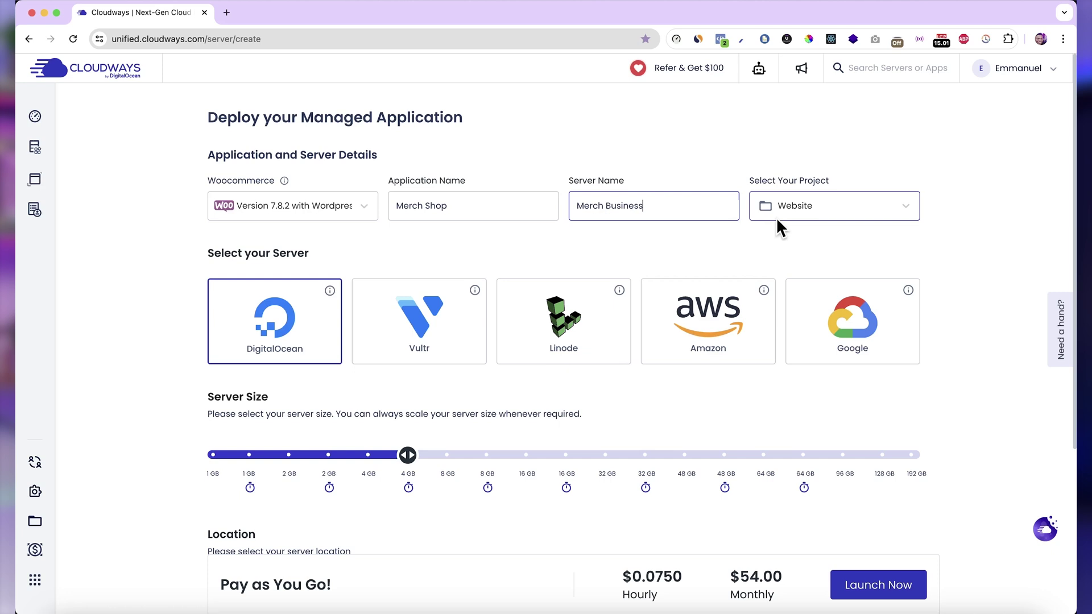
Compare the cloud providers and settle on DigitalOcean for the server
scroll(341, 239, "down", 2)
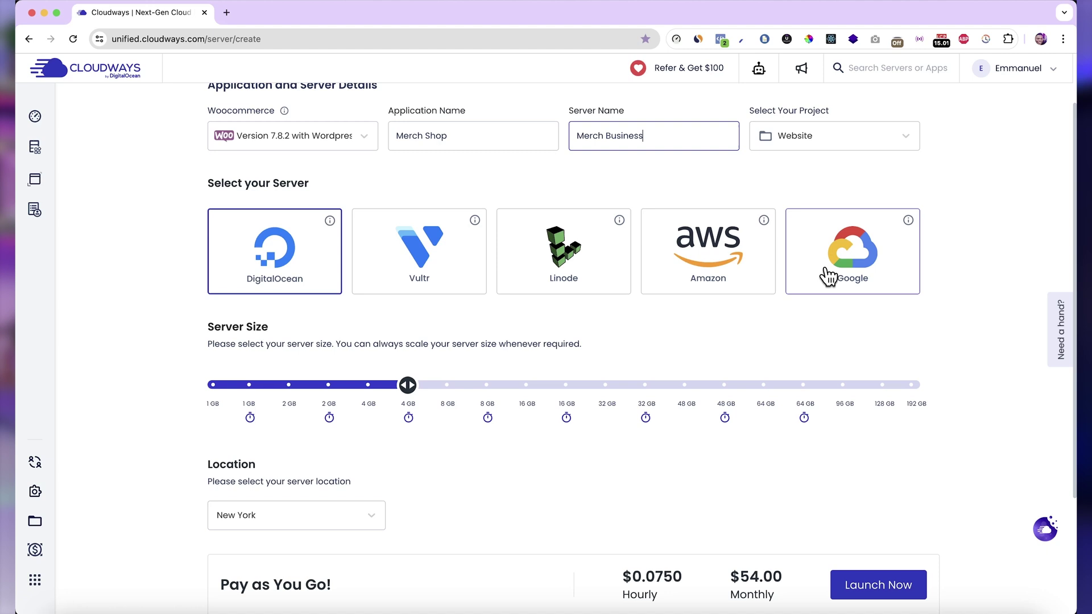
left_click(407, 263)
left_click(584, 270)
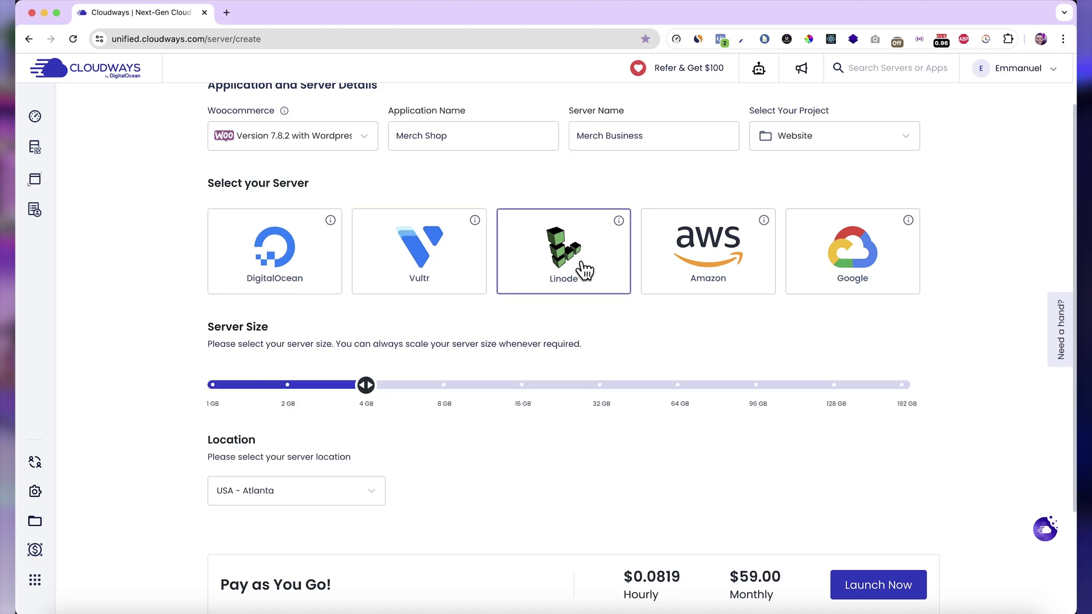
left_click(705, 283)
left_click(856, 253)
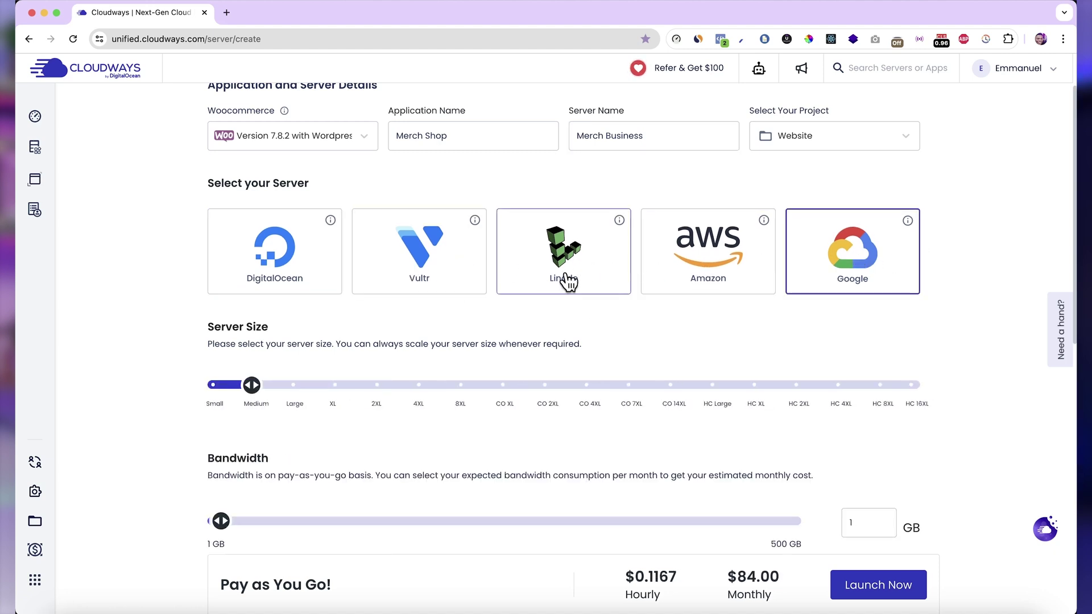
left_click(300, 276)
left_click(390, 287)
left_click(293, 250)
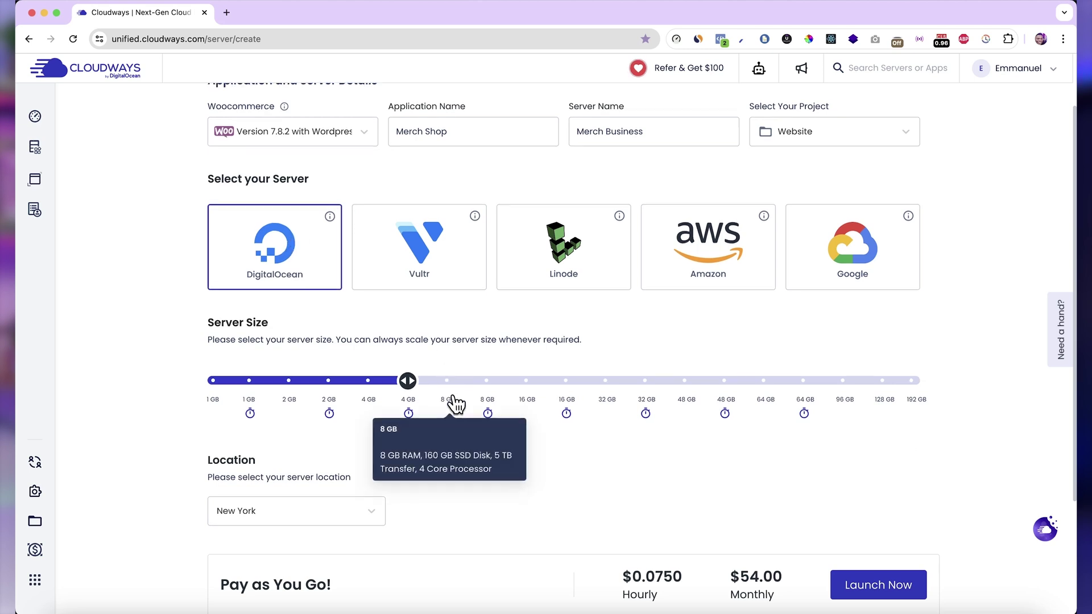
Set the server size to 4 GB, keep New York as location, and launch
scroll(451, 402, "down", 2)
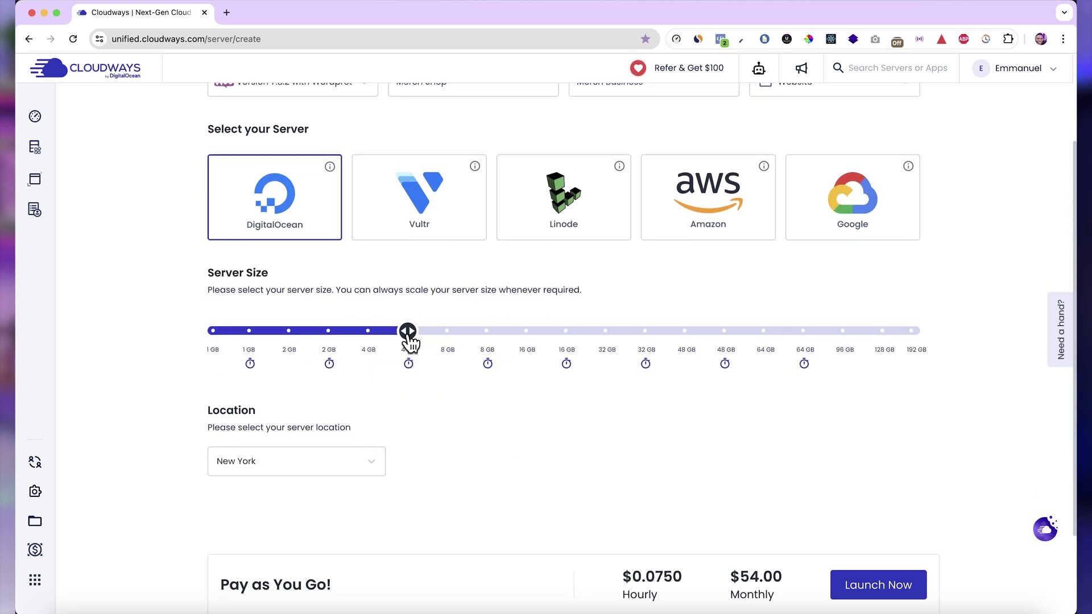
mouse_move(409, 341)
left_mouse_down()
mouse_move(330, 340)
mouse_move(621, 333)
mouse_move(410, 347)
left_mouse_up()
mouse_move(424, 339)
left_mouse_down()
mouse_move(563, 330)
mouse_move(430, 342)
left_mouse_up()
scroll(455, 406, "down", 4)
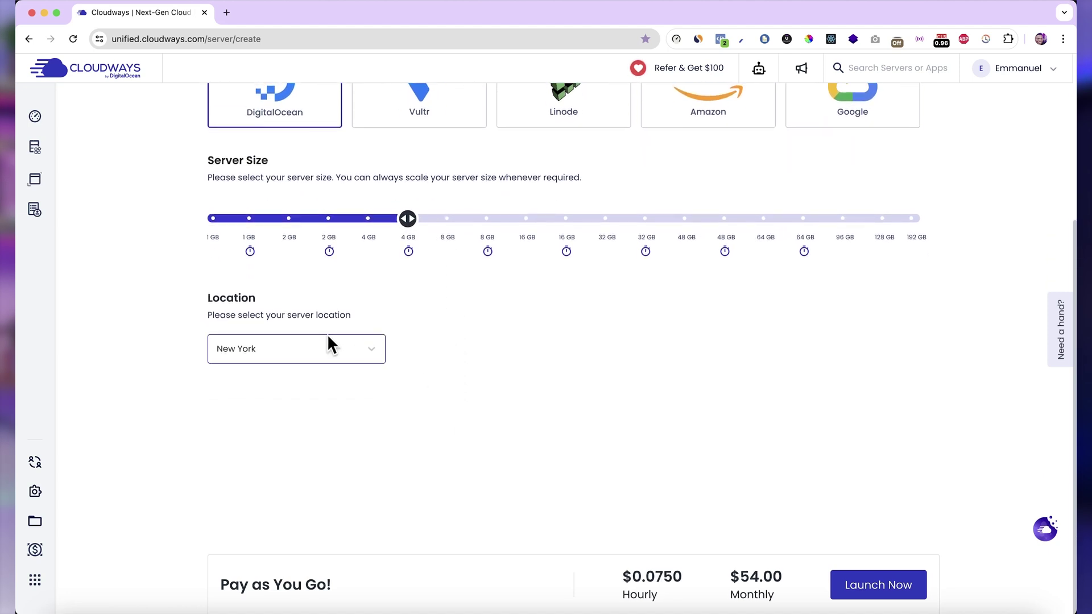
left_click(341, 347)
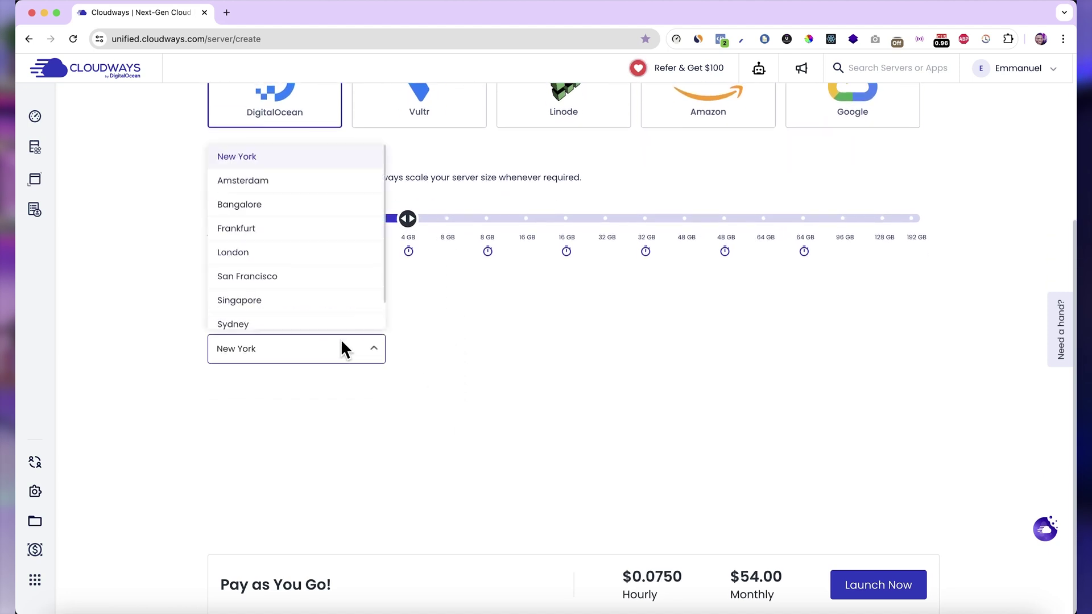
left_click(298, 161)
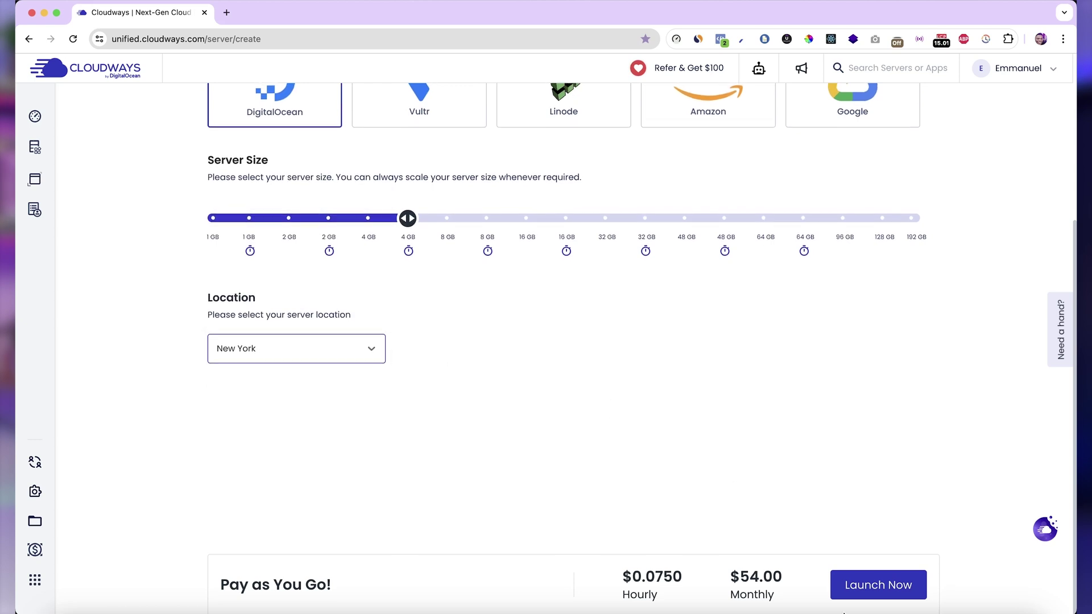
left_click(888, 581)
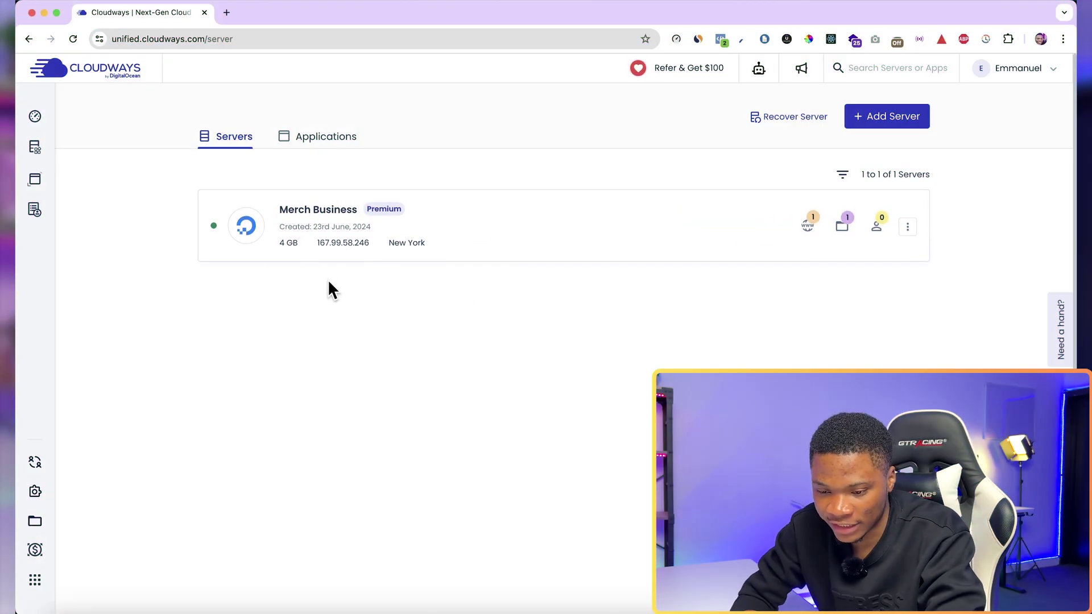
Open Merch Shop's Domain Management from Applications, dismissing the Add Domain form unsaved
left_click(341, 141)
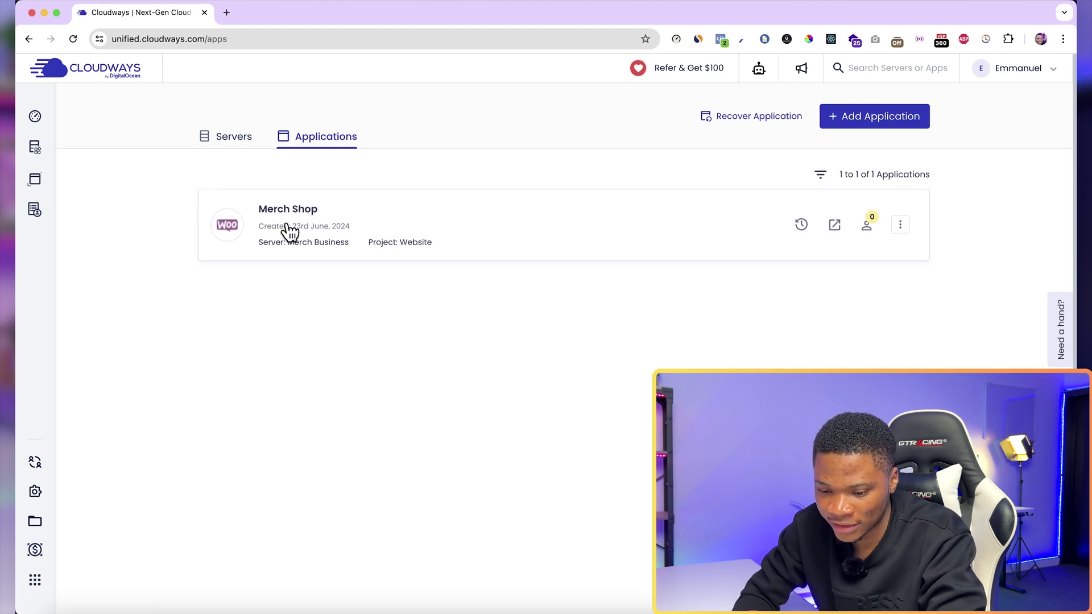
left_click(550, 238)
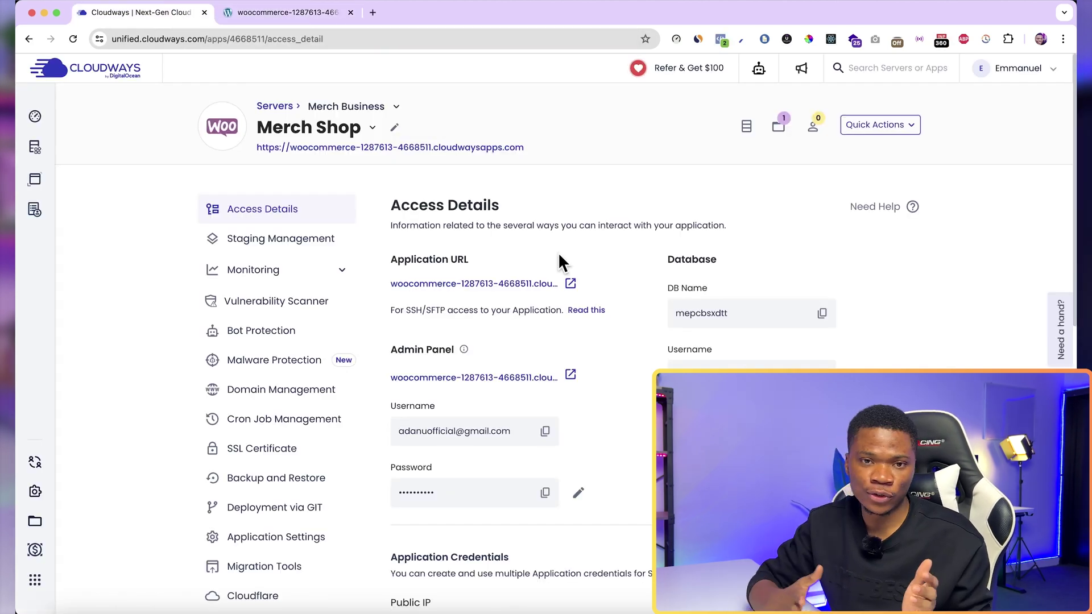
left_click(246, 391)
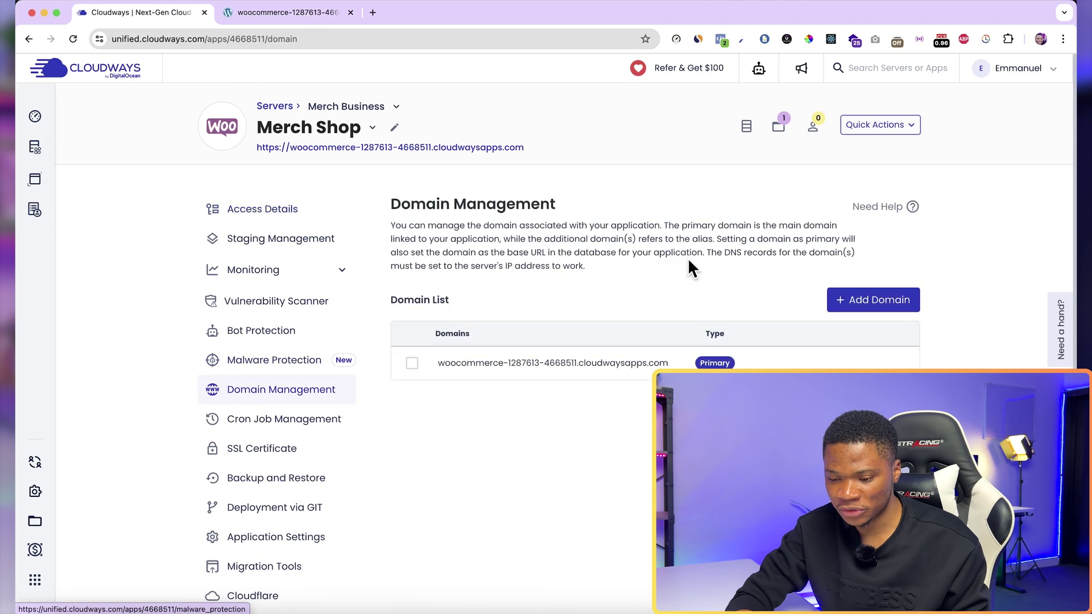
left_click(875, 300)
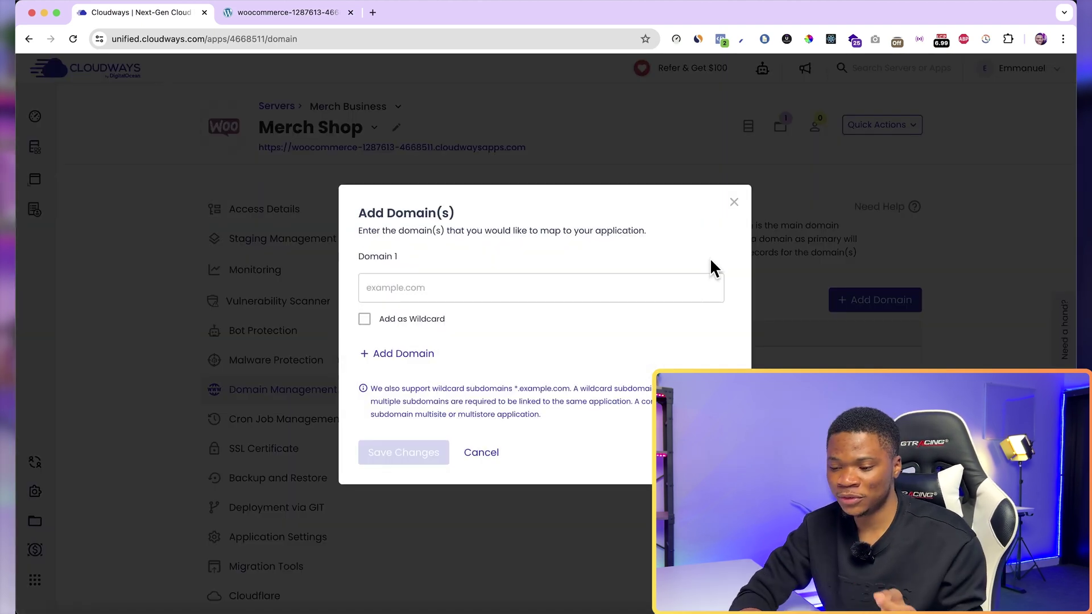
left_click(734, 203)
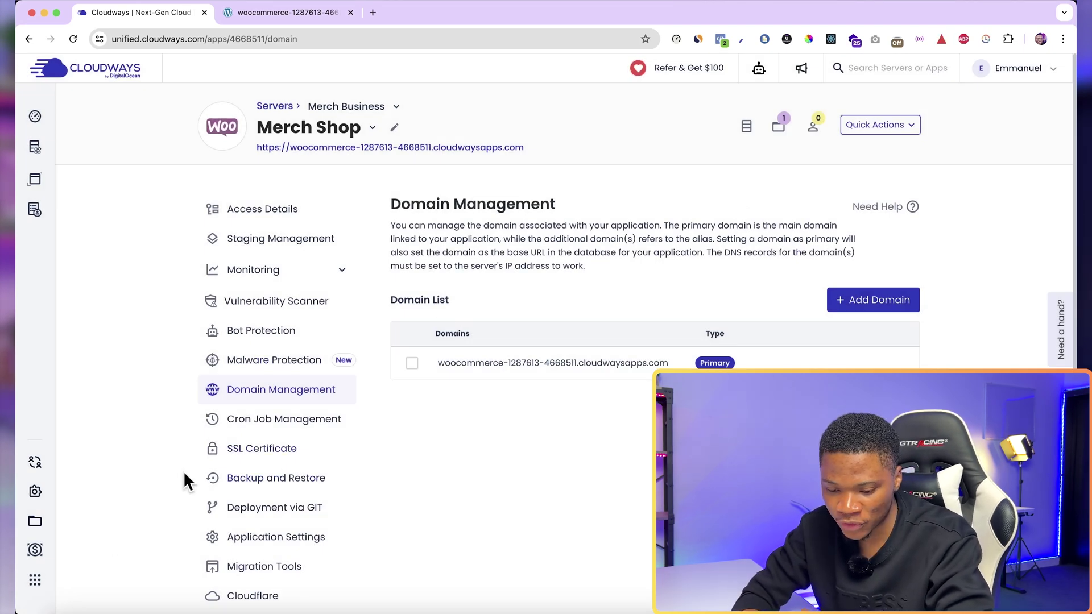
Open Merch Shop's SSL Certificate page, select Let's Encrypt, and review its email and domain form
left_click(248, 455)
scroll(575, 428, "down", 2)
left_click(540, 195)
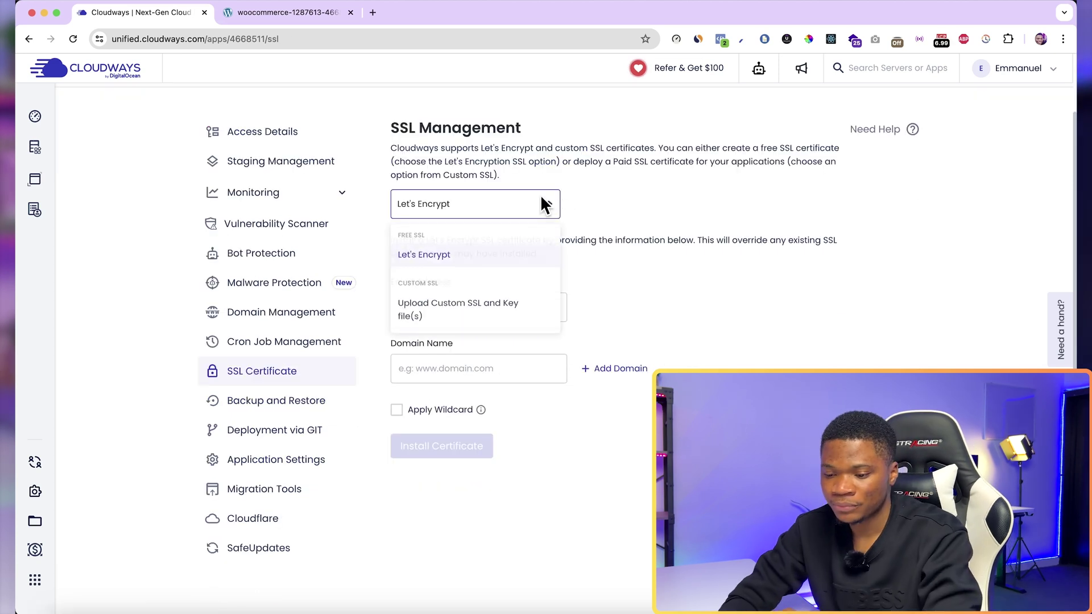
left_click(467, 259)
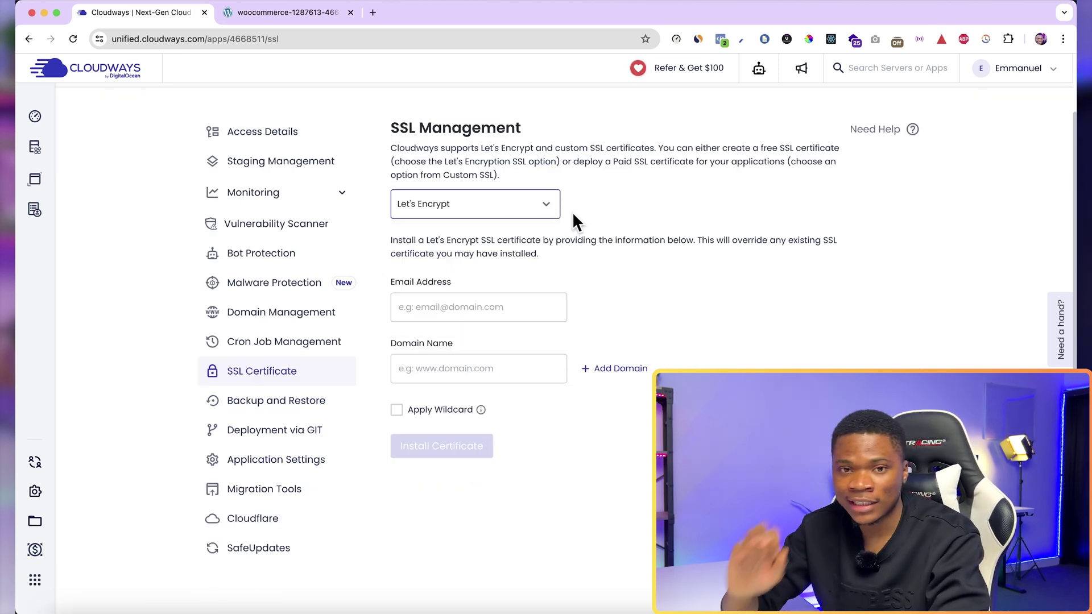
scroll(597, 318, "down", 2)
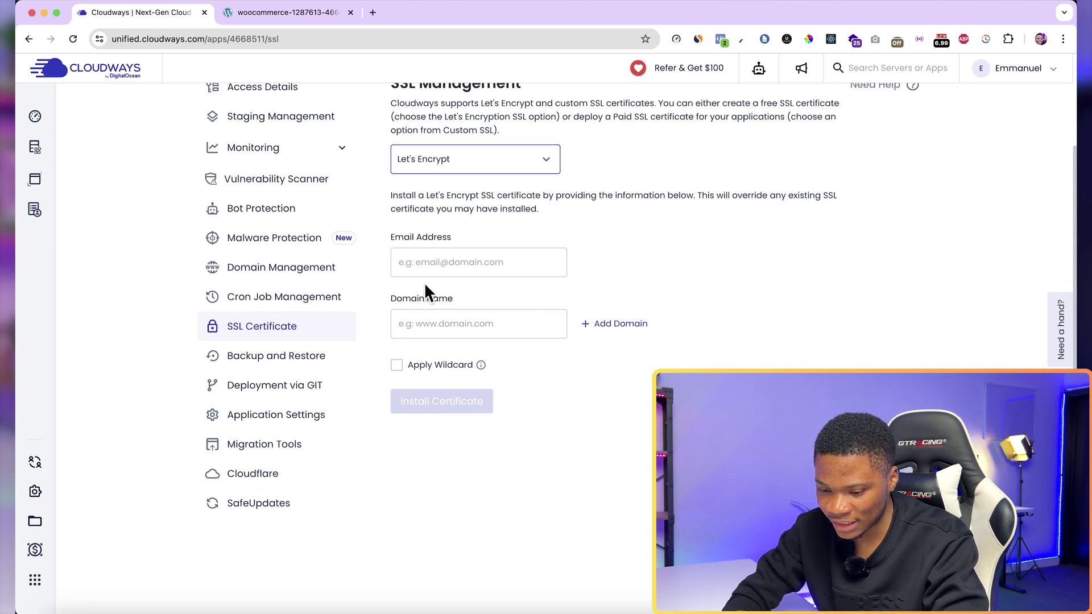
scroll(463, 339, "down", 3)
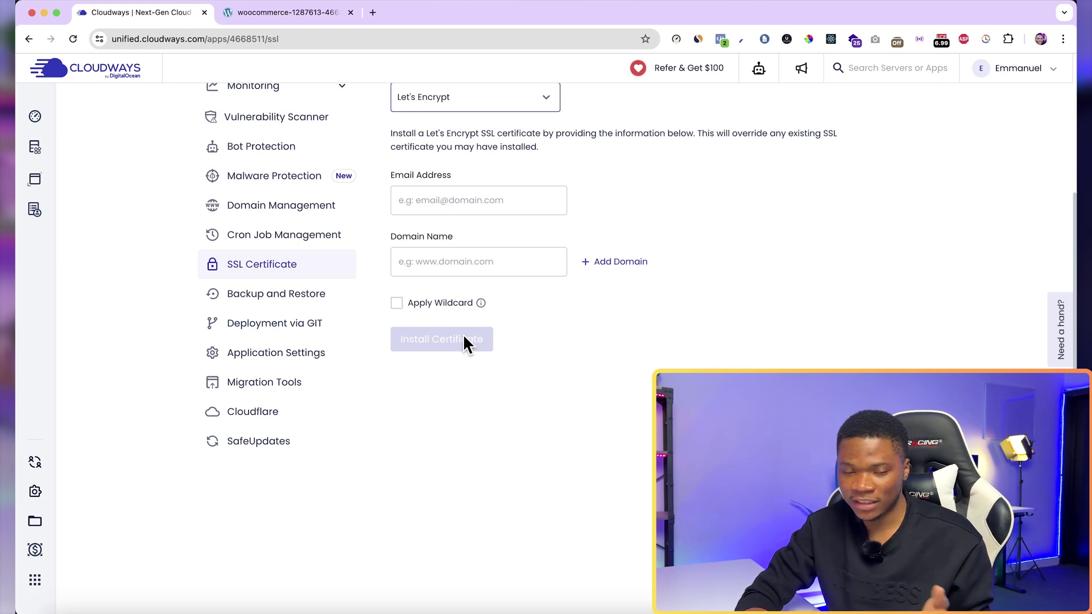
scroll(497, 313, "up", 8)
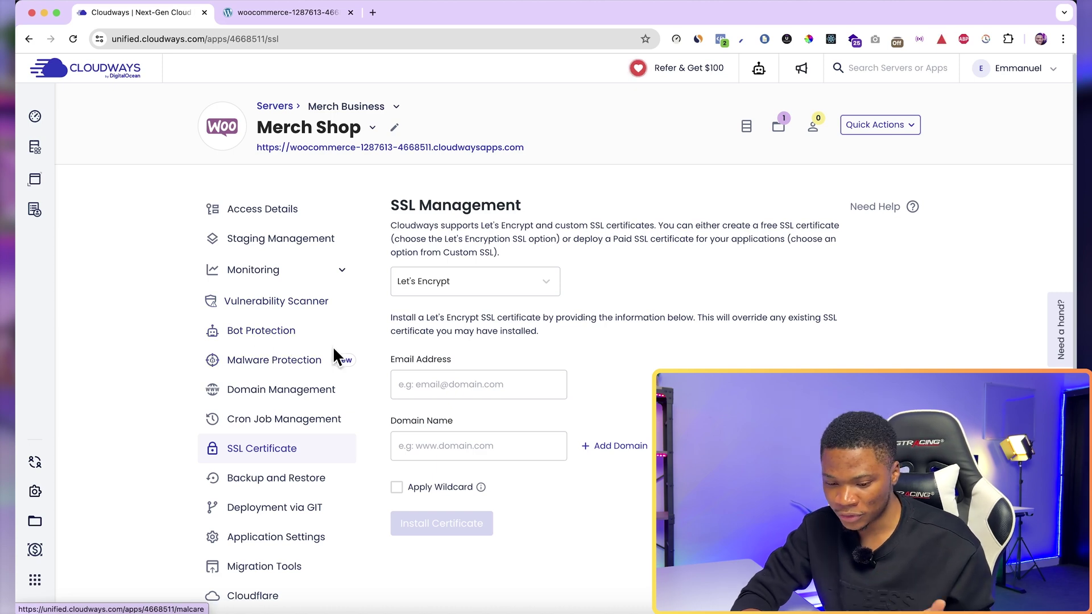
scroll(335, 386, "down", 1)
scroll(335, 387, "down", 4)
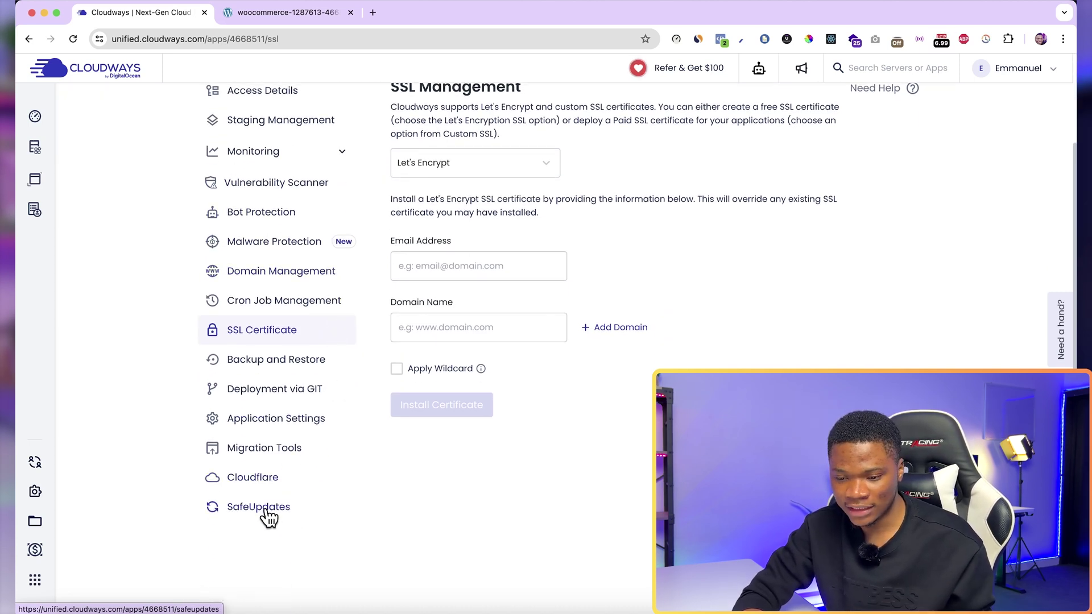
scroll(489, 426, "up", 1)
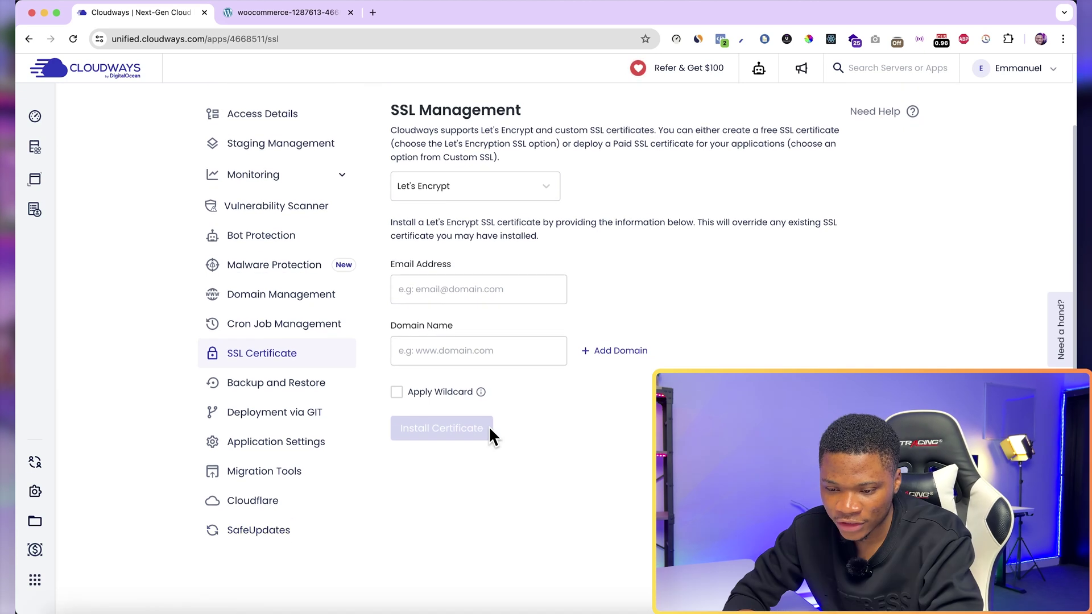
Open the Vulnerability Scanner and review the empty Core, Theme(s) and Plugin(s) tables
left_click(281, 212)
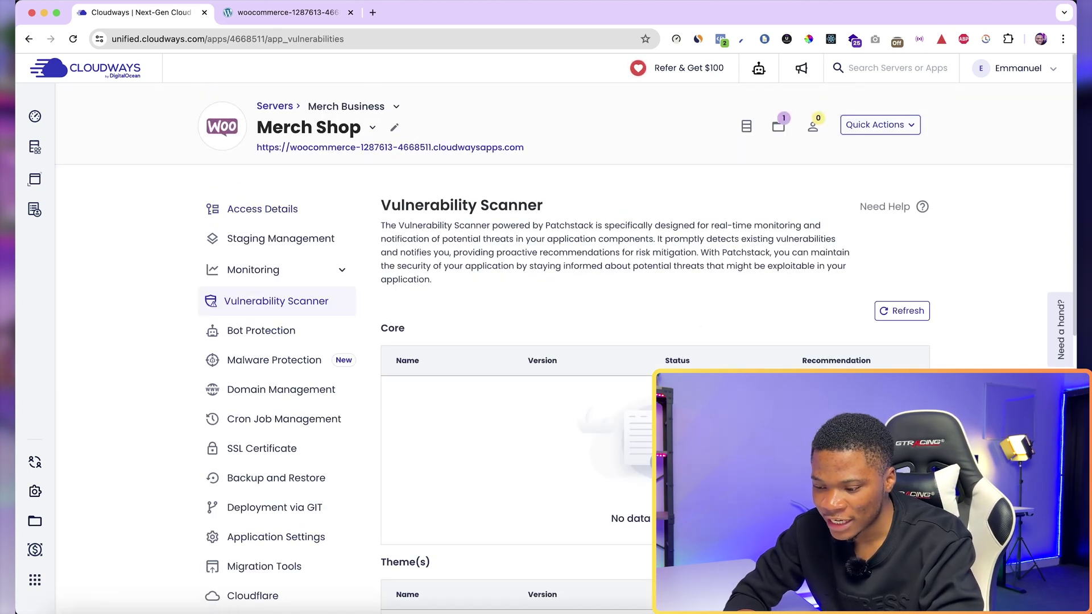
scroll(511, 341, "down", 2)
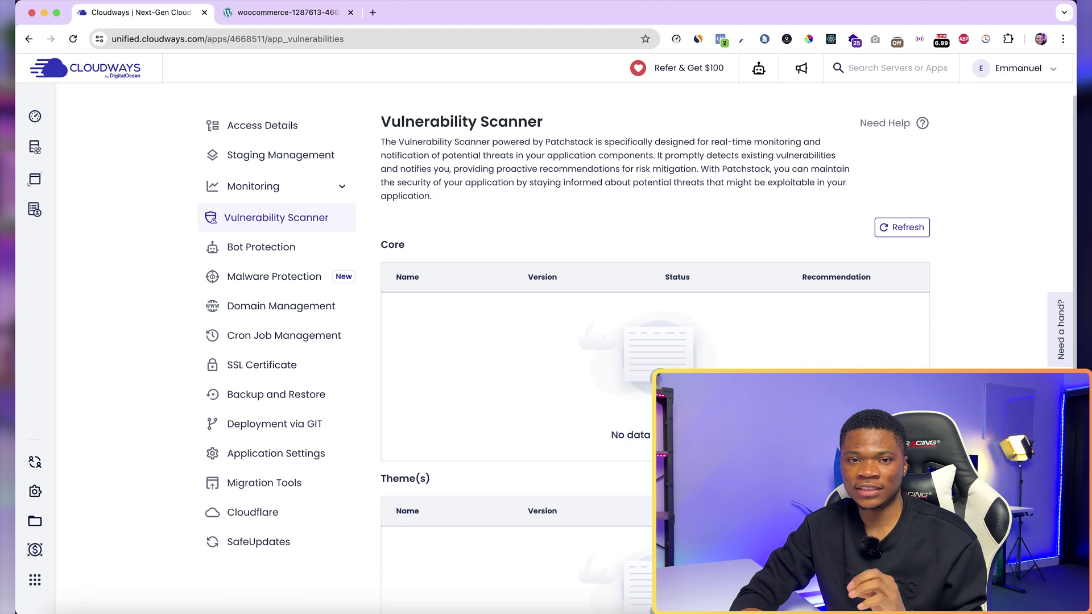
scroll(562, 341, "down", 1)
scroll(636, 347, "down", 2)
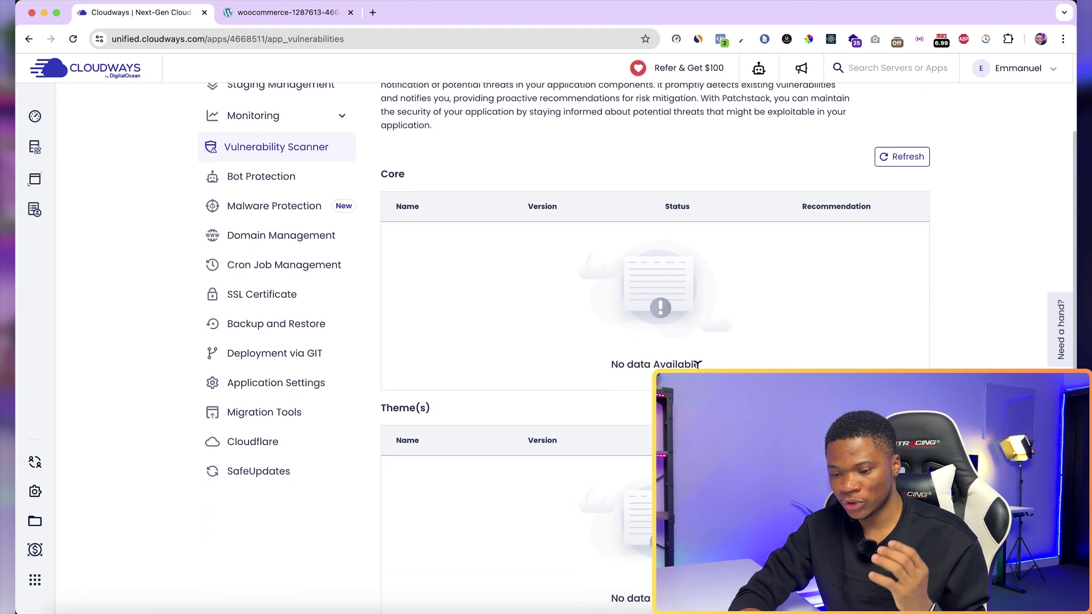
scroll(687, 350, "down", 10)
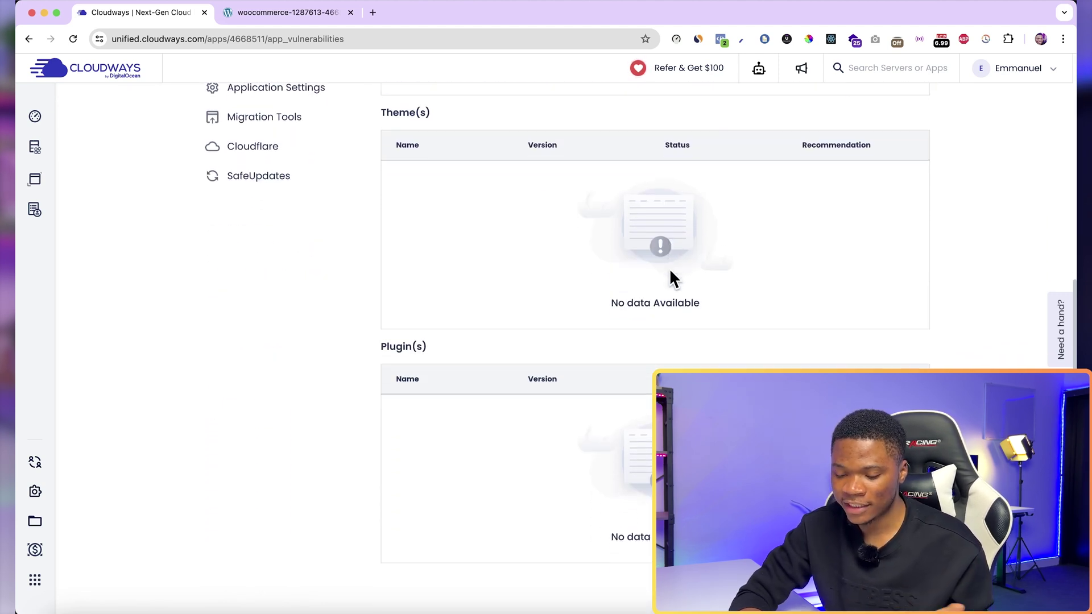
scroll(649, 467, "down", 3)
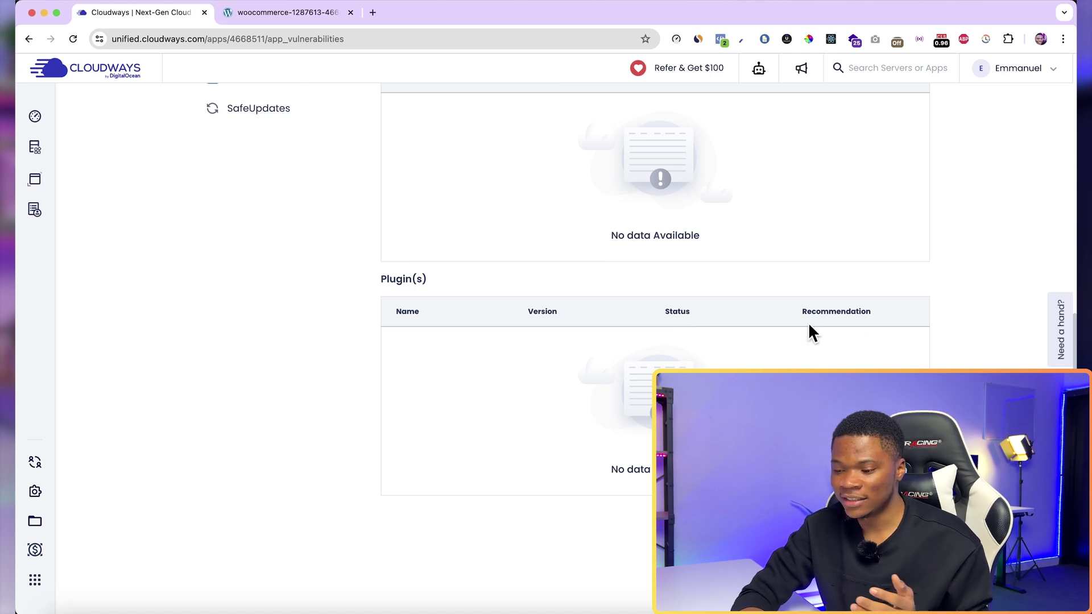
scroll(776, 341, "up", 10)
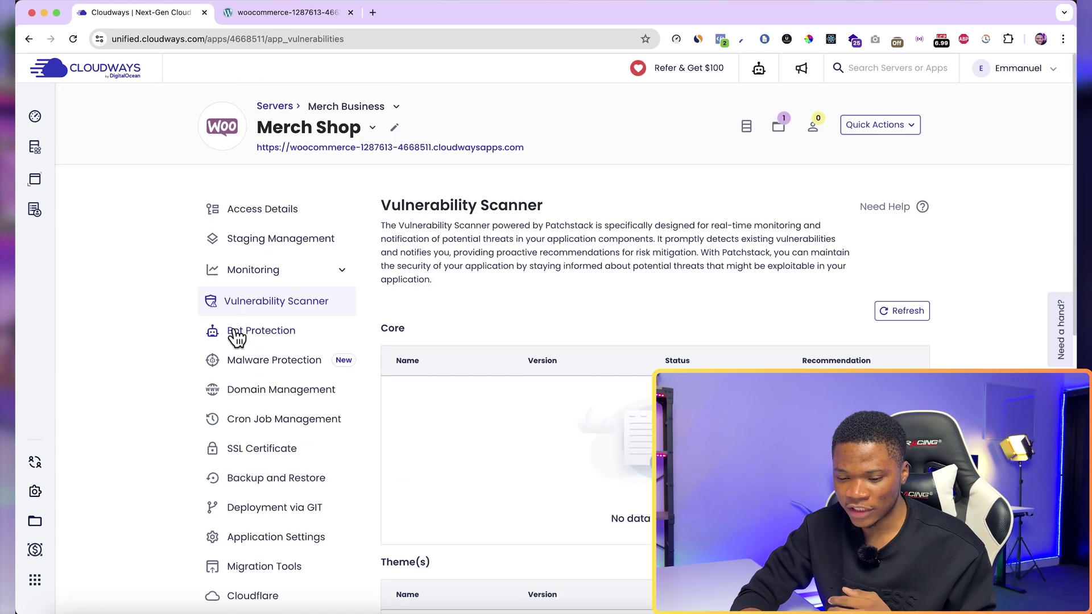
left_click(233, 334)
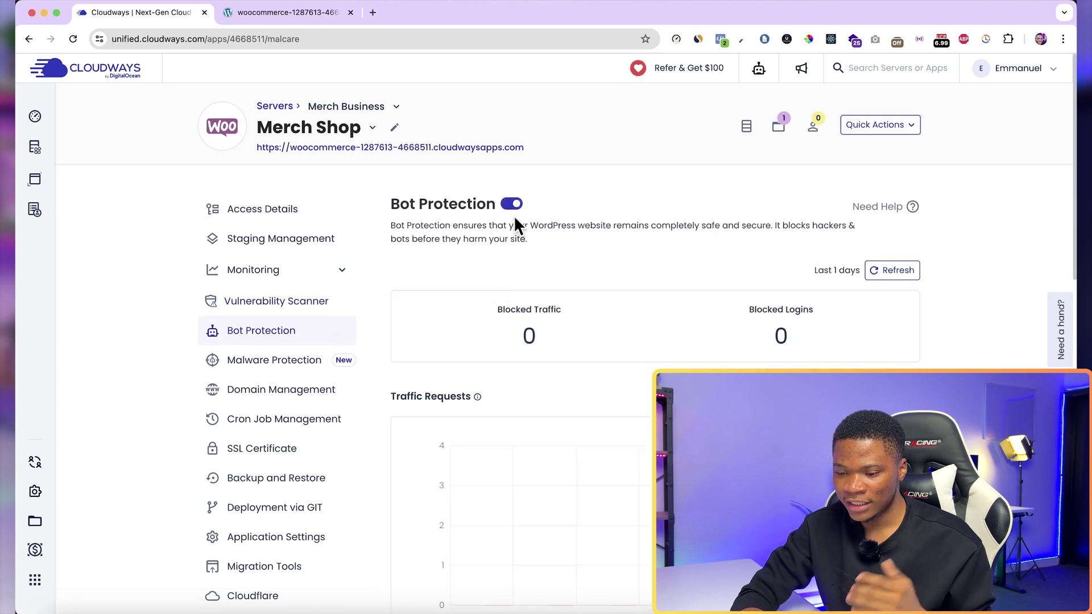
scroll(605, 279, "down", 2)
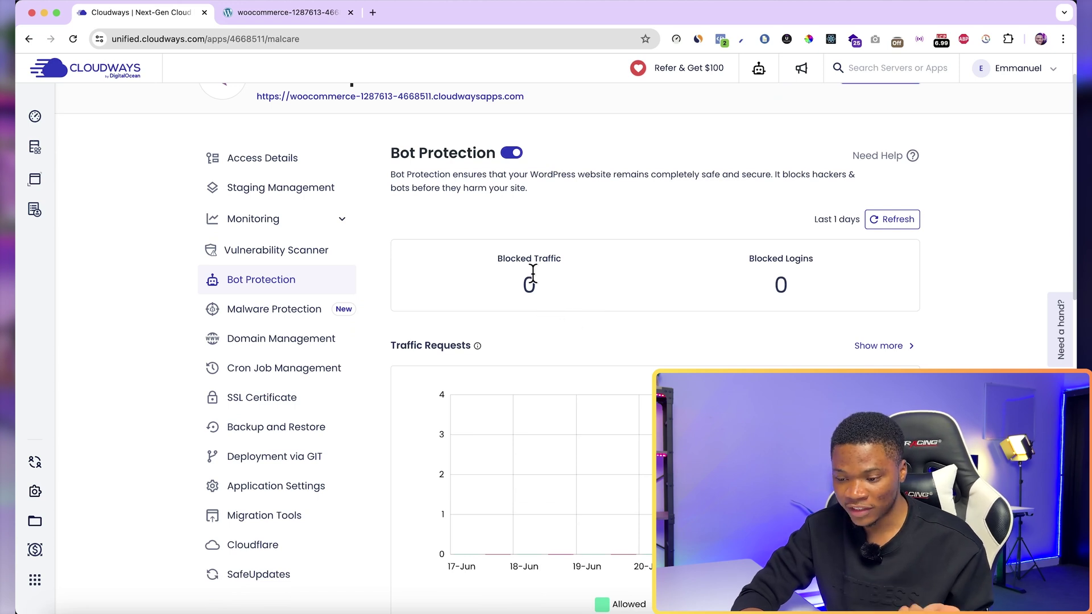
scroll(828, 312, "down", 1)
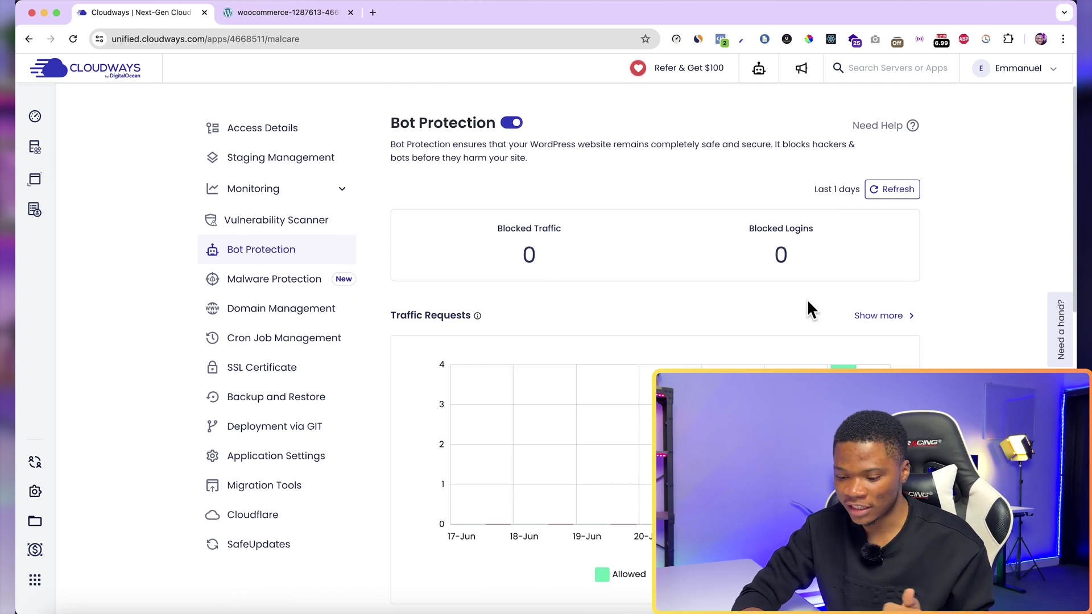
scroll(807, 299, "down", 2)
scroll(807, 302, "down", 5)
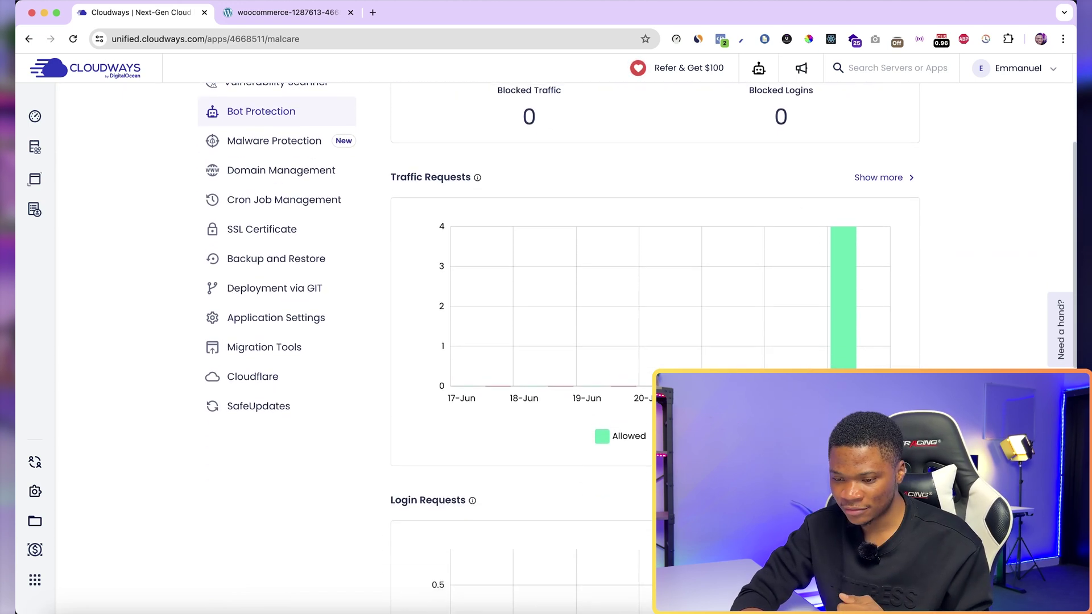
scroll(654, 284, "down", 10)
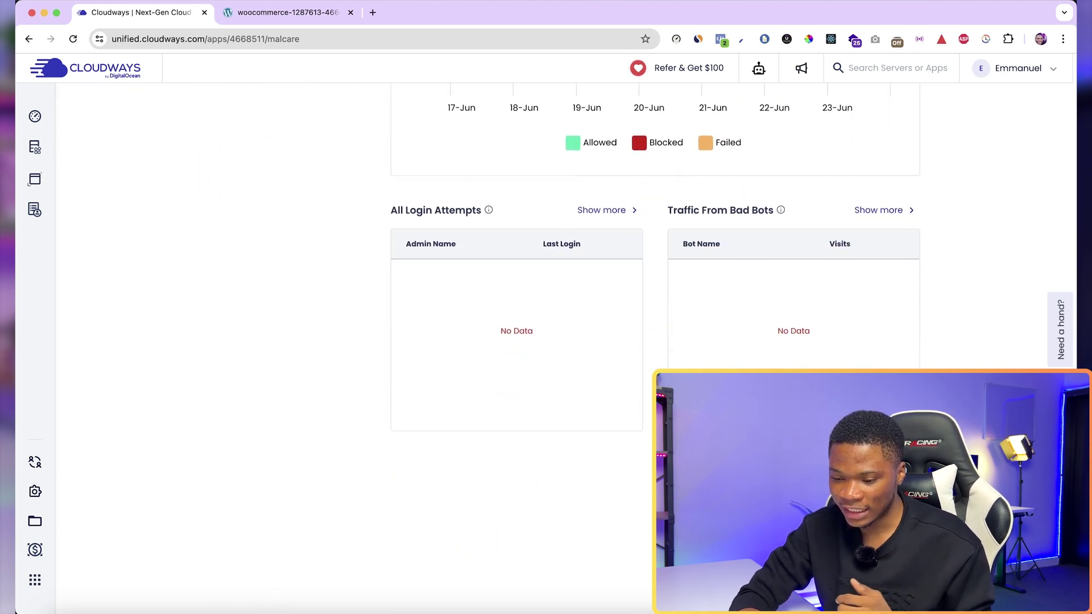
scroll(654, 285, "up", 15)
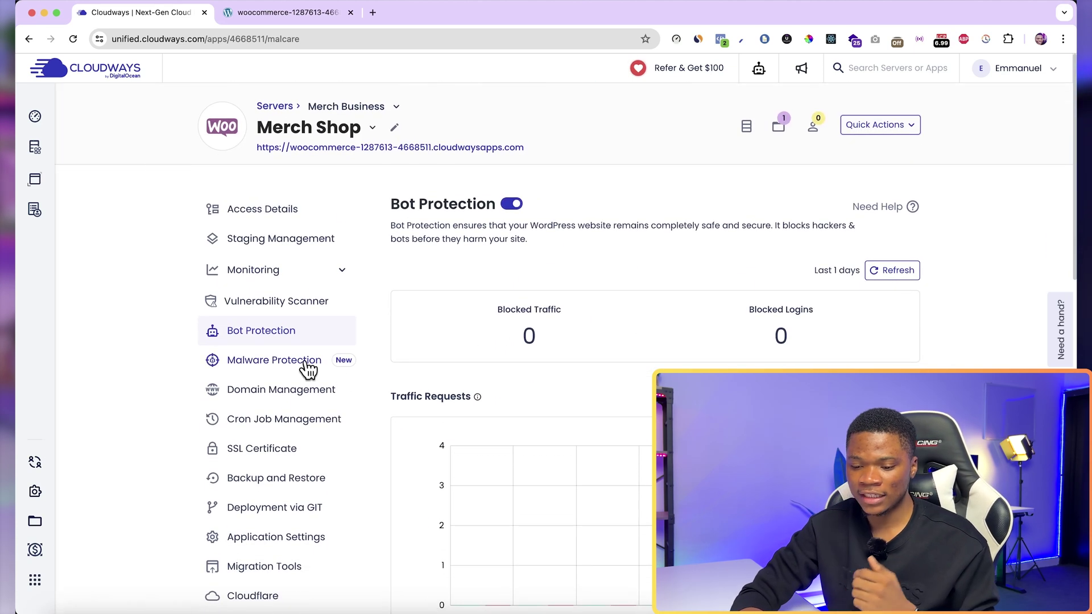
Open Malware Protection and review the Imunify360 pricing of $4, $3 or $2 per application monthly
left_click(302, 363)
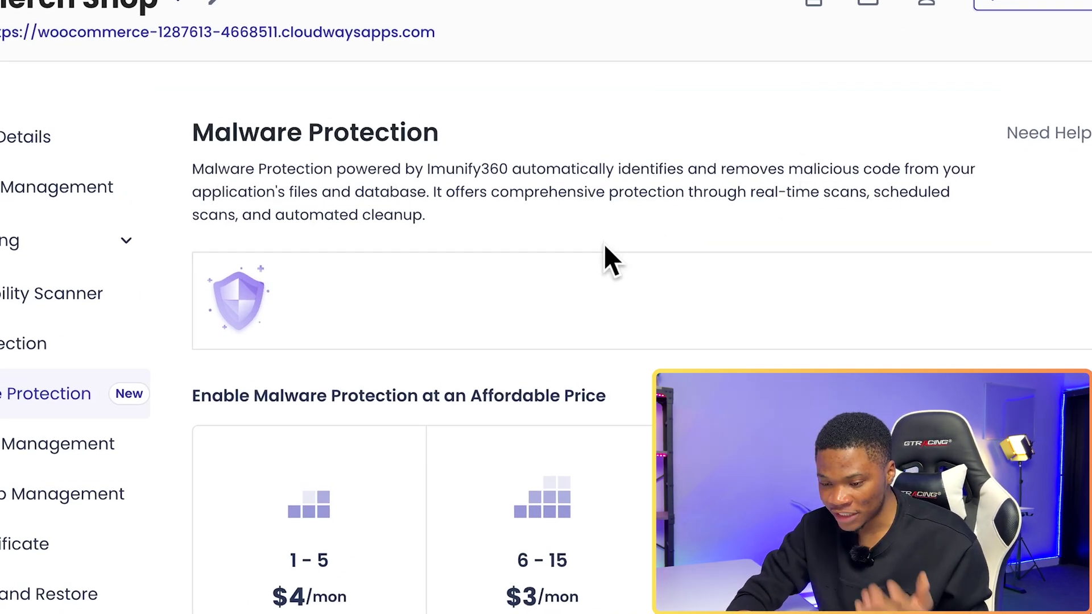
scroll(482, 399, "down", 1)
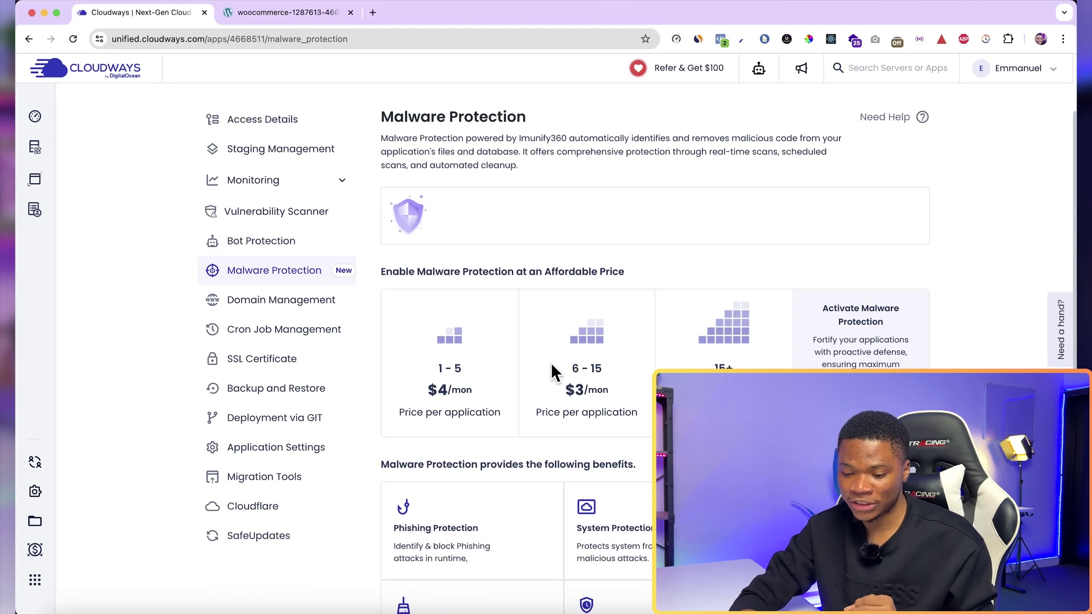
scroll(552, 365, "down", 1)
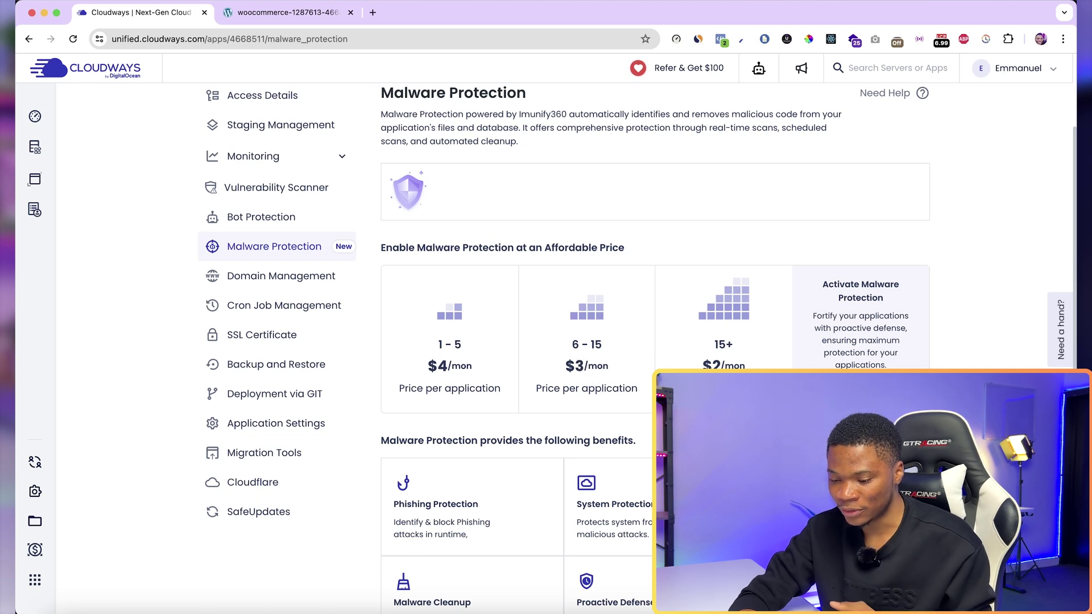
scroll(563, 347, "down", 1)
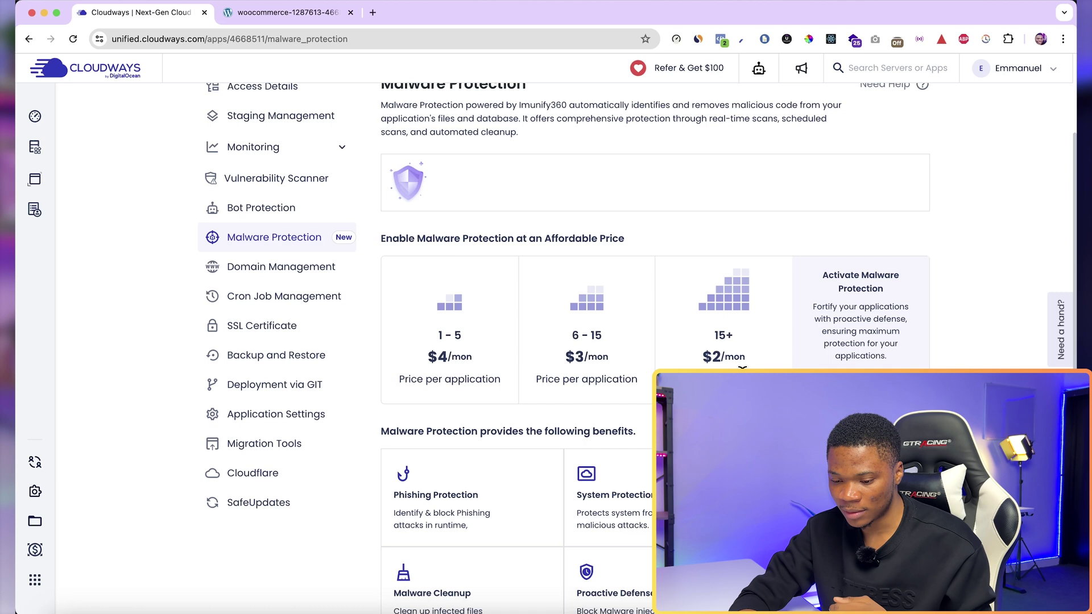
scroll(676, 341, "down", 5)
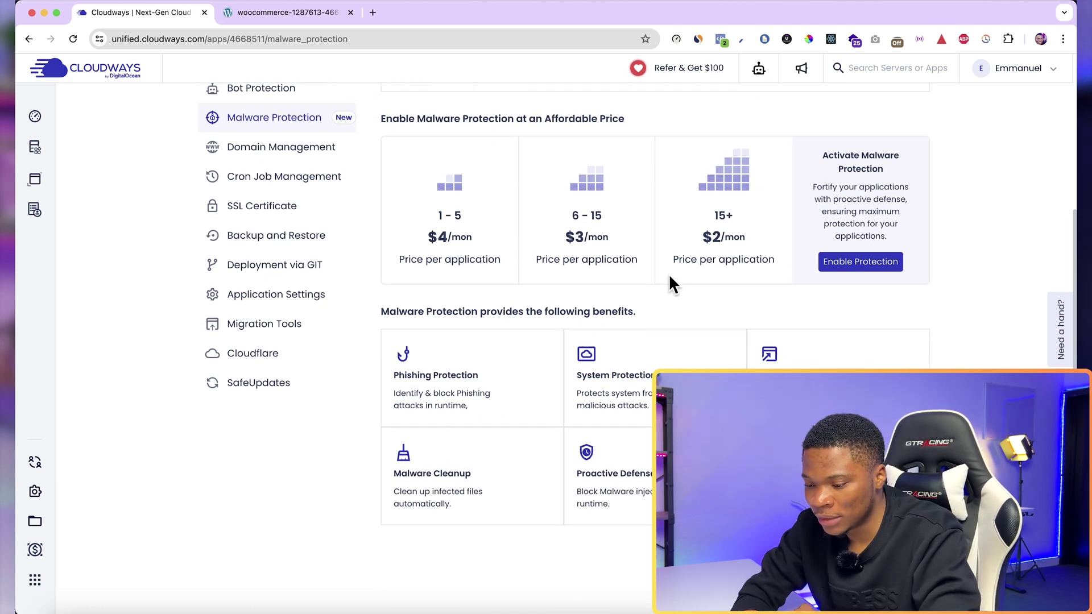
scroll(668, 274, "up", 2)
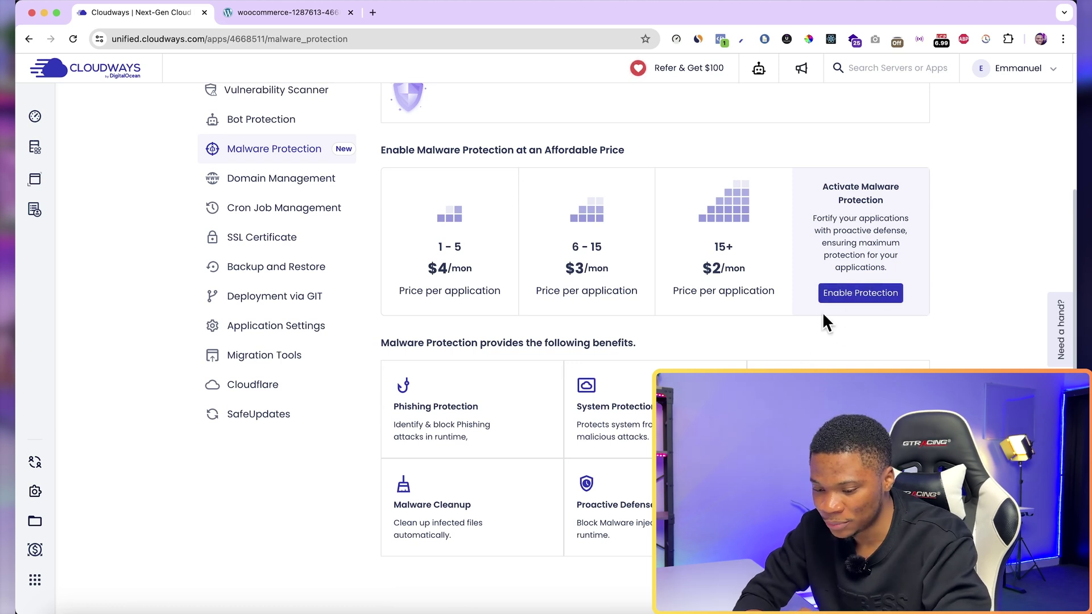
scroll(945, 341, "up", 3)
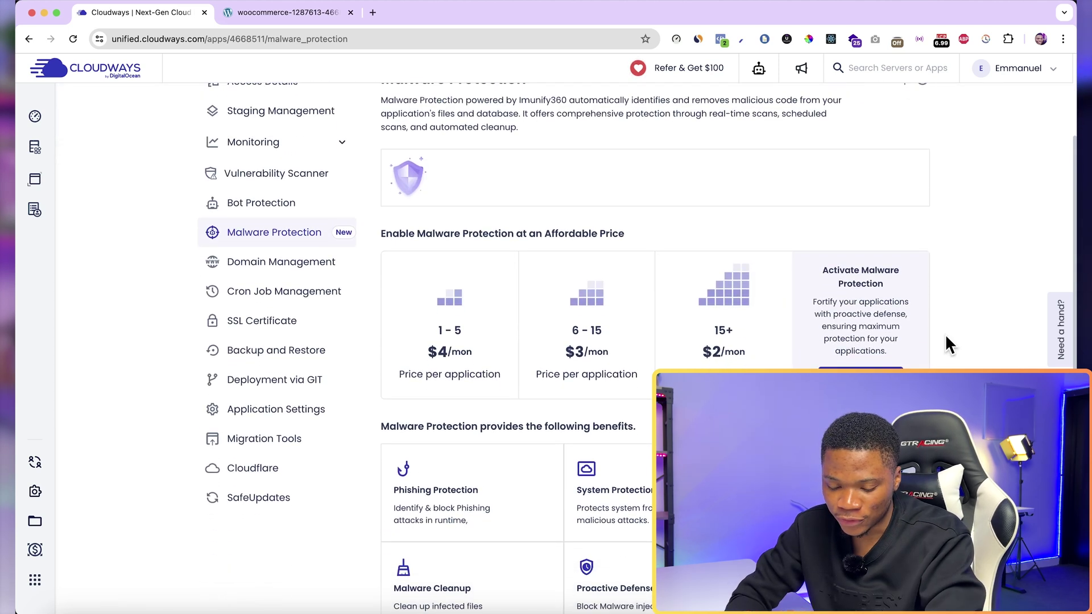
Open the Cloudflare Enterprise panel, review its features and pricing, and select the 'Enter your domain' field
left_click(265, 469)
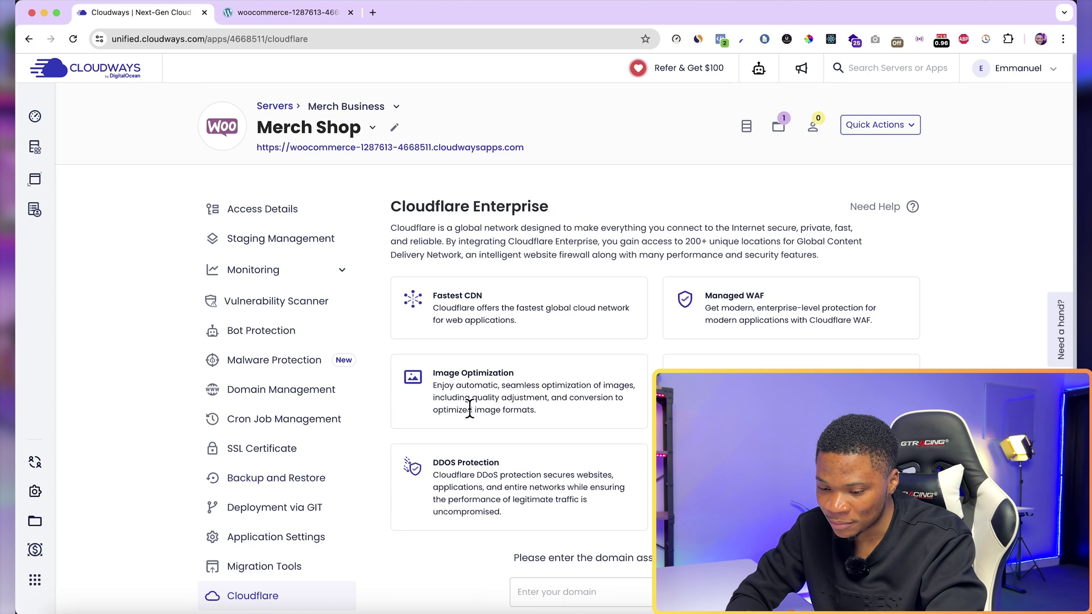
scroll(470, 408, "down", 3)
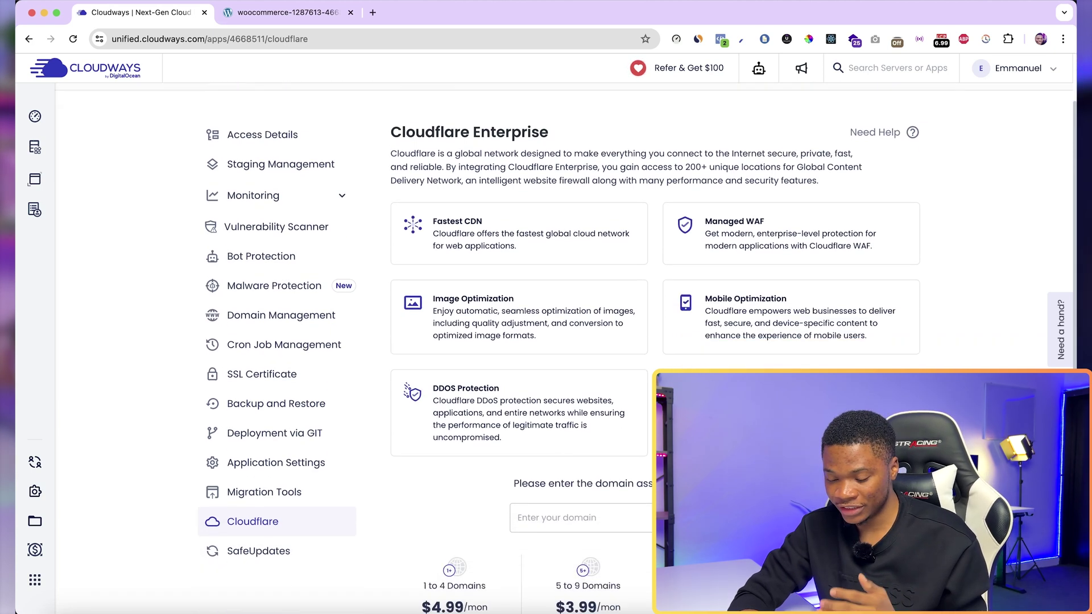
scroll(459, 506, "down", 4)
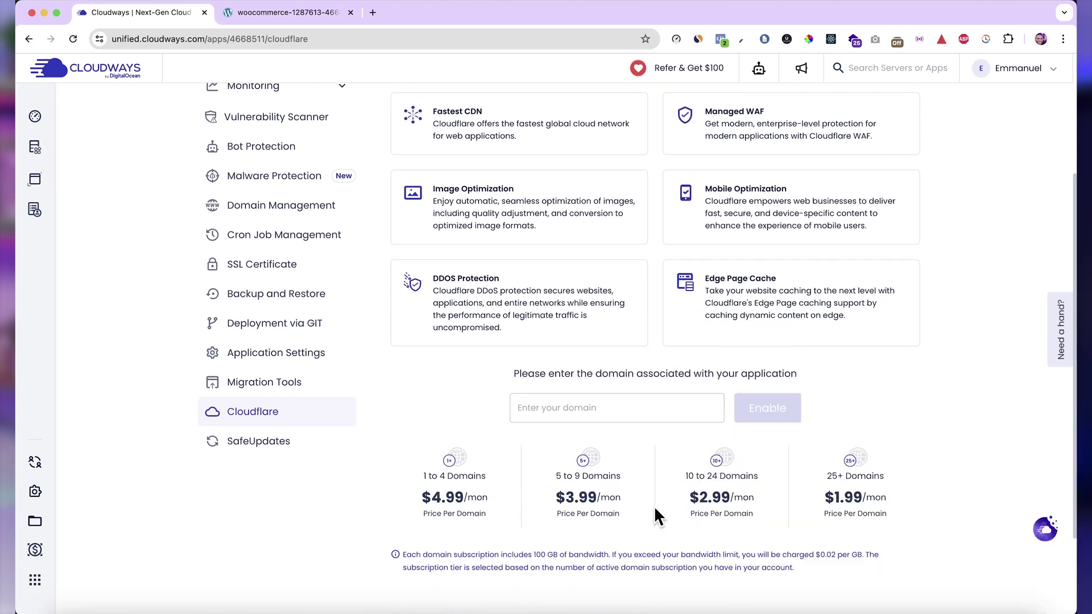
left_click(542, 398)
scroll(719, 470, "up", 1)
scroll(272, 449, "down", 1)
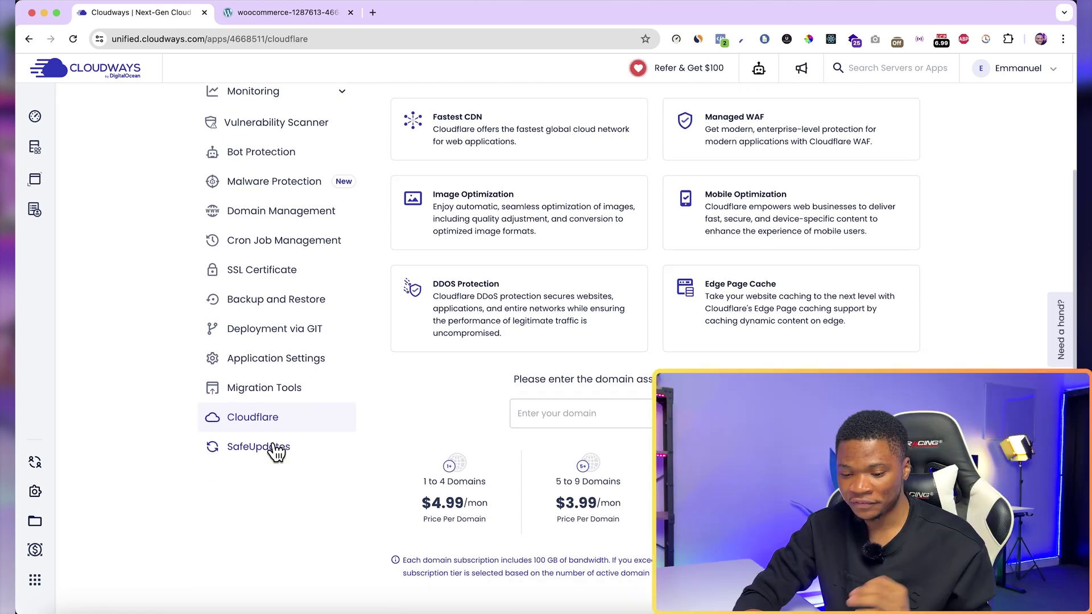
Open SafeUpdates and scroll down its description to the Activate SafeUpdates button
left_click(272, 449)
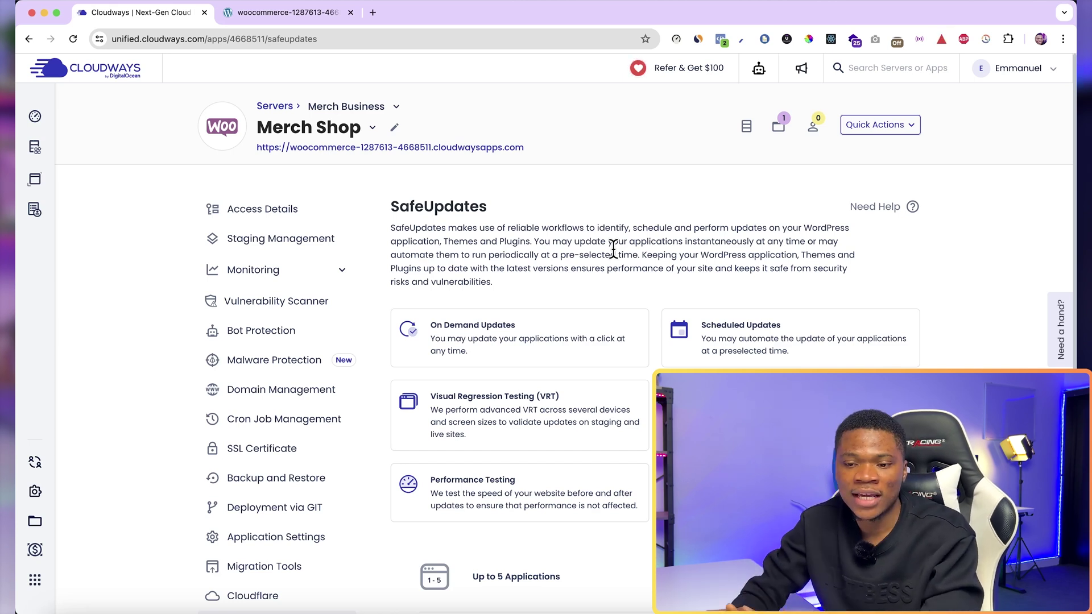
scroll(619, 367, "down", 1)
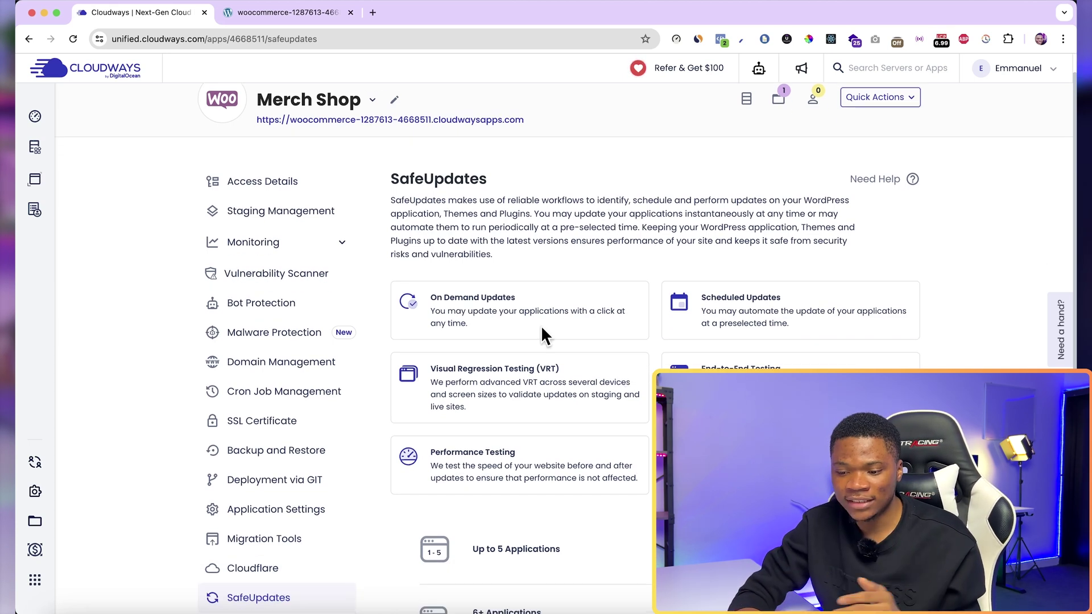
scroll(606, 360, "down", 1)
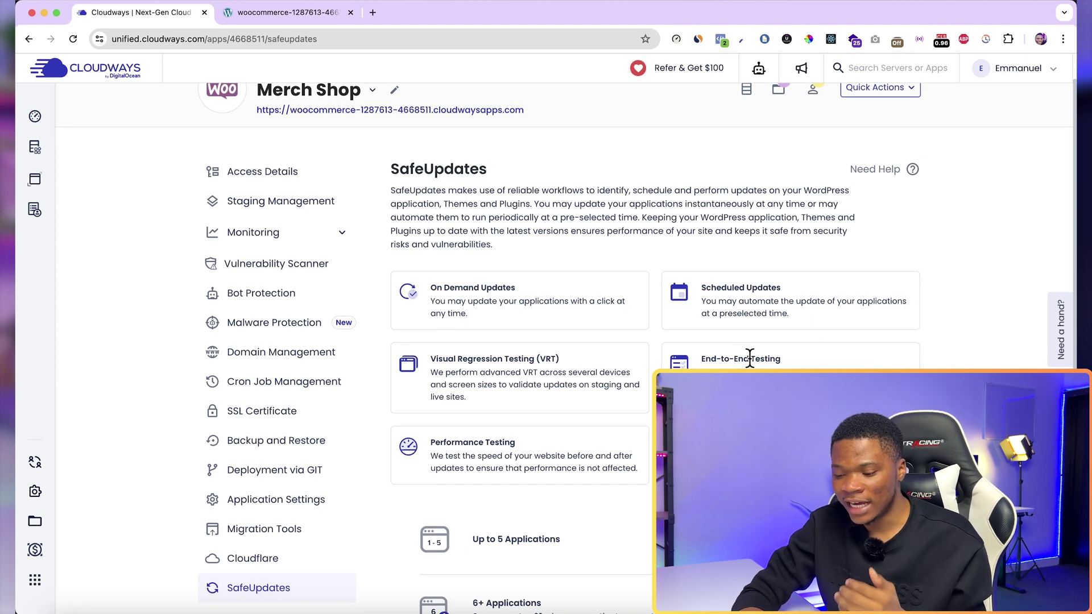
scroll(749, 358, "down", 3)
scroll(488, 530, "down", 3)
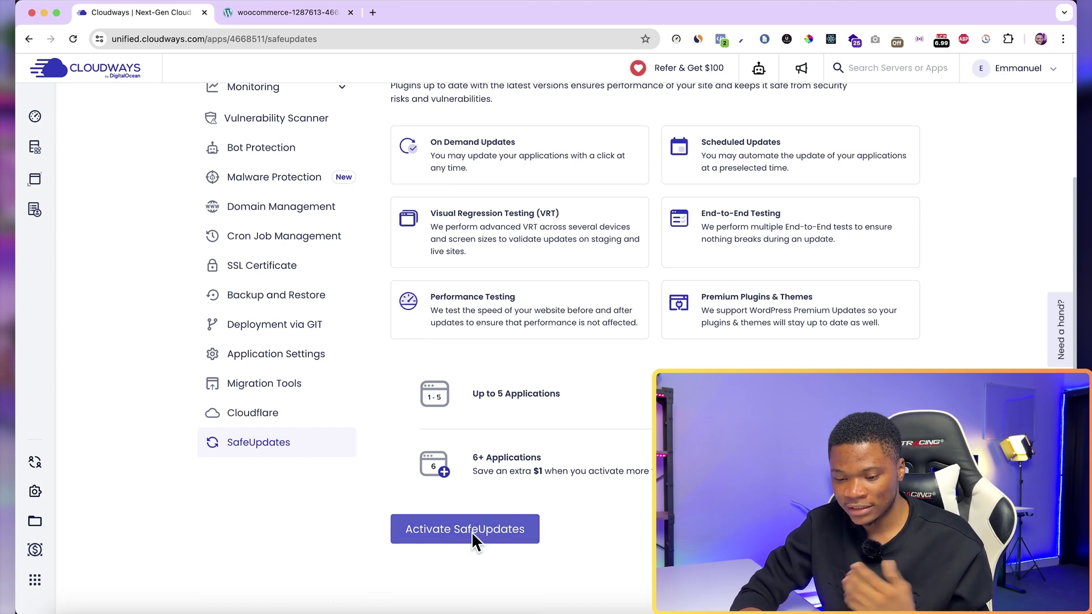
scroll(336, 202, "up", 5)
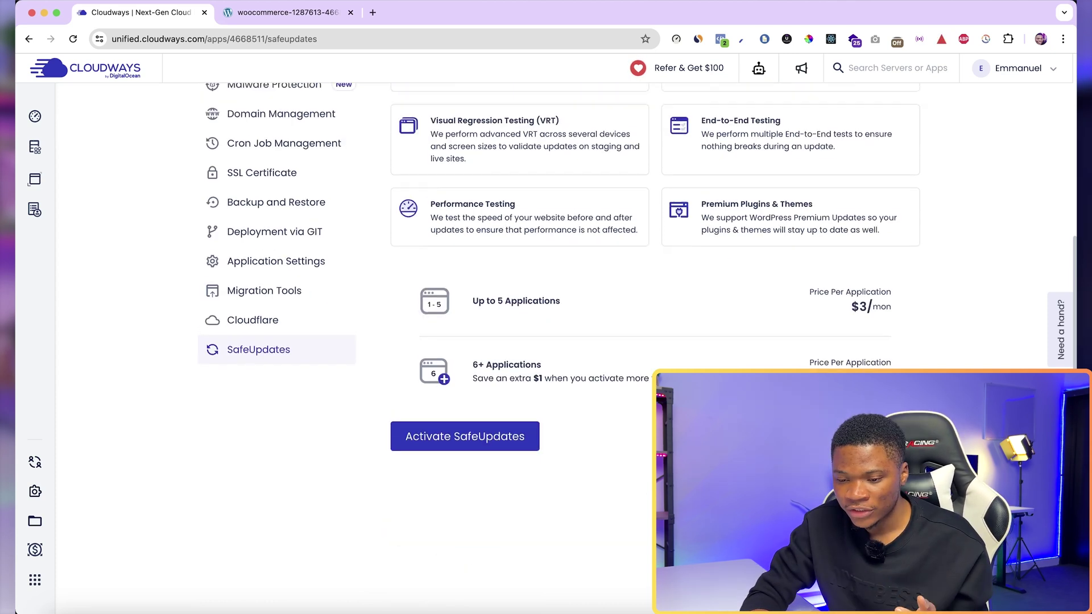
Open the Merch Shop app's Access Details page and scroll down it
left_click(288, 210)
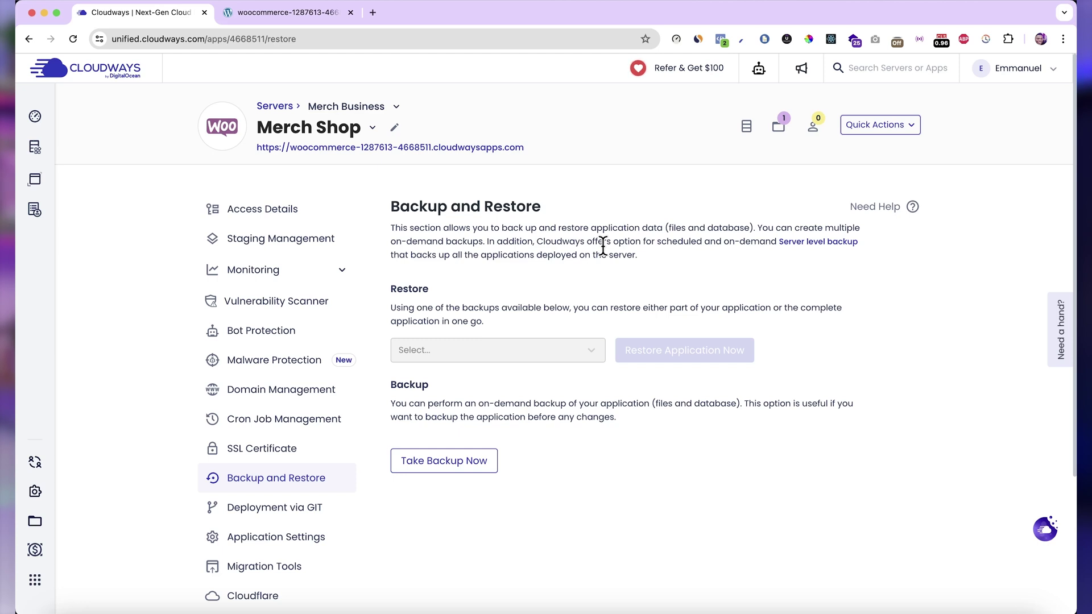
scroll(307, 421, "down", 1)
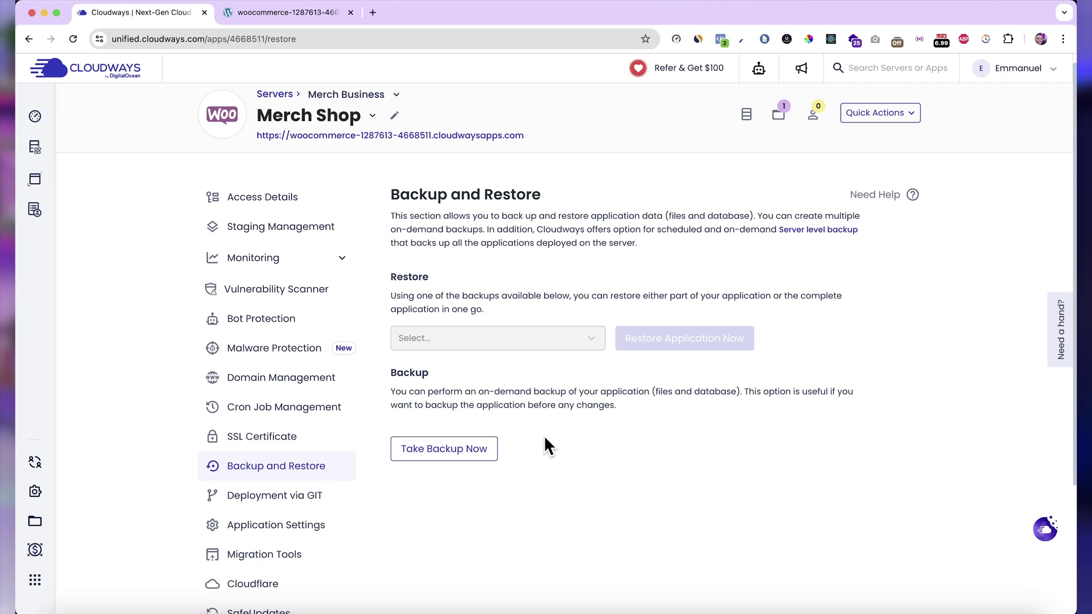
Start an on-demand backup of Merch Shop with 'Take Backup Now'
left_click(474, 458)
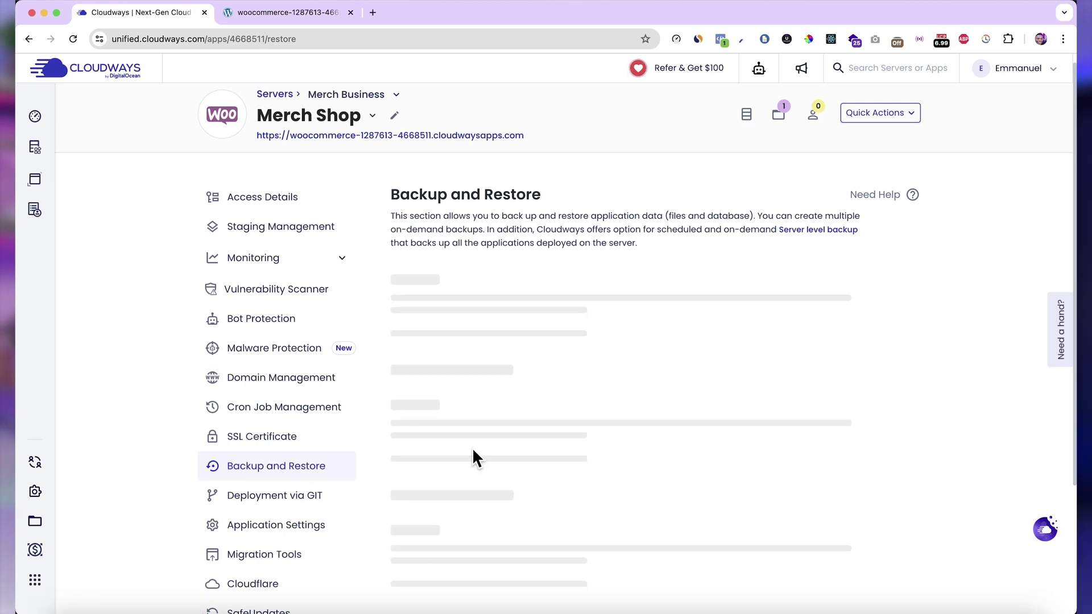